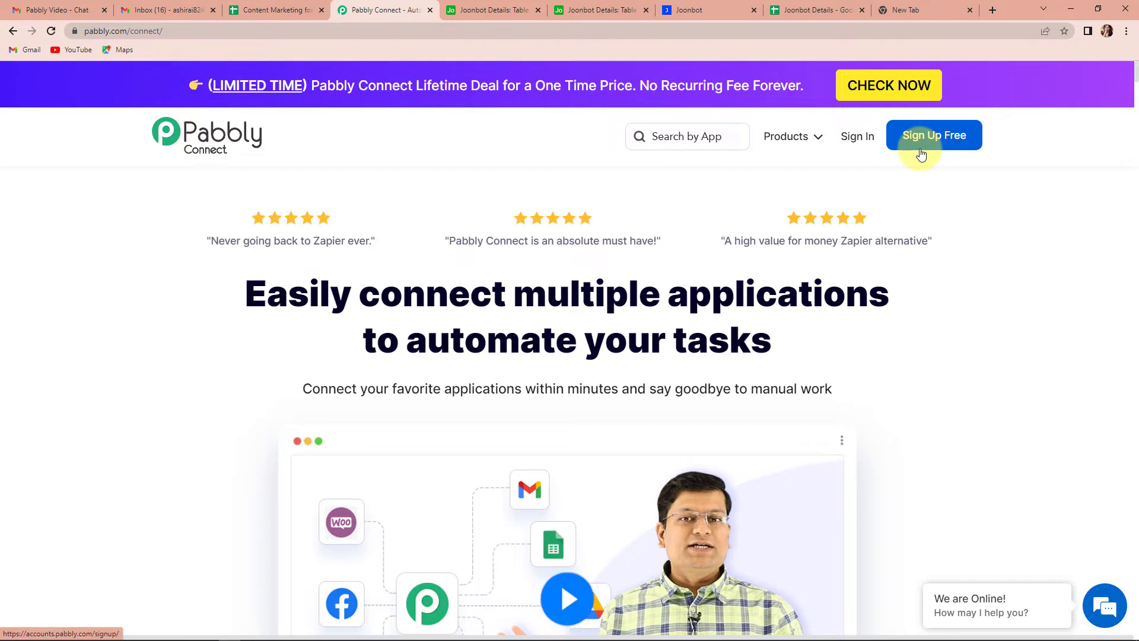
Step: Sign in, enter Pabbly Connect, and start a new workflow from the dashboard
left_click(856, 140)
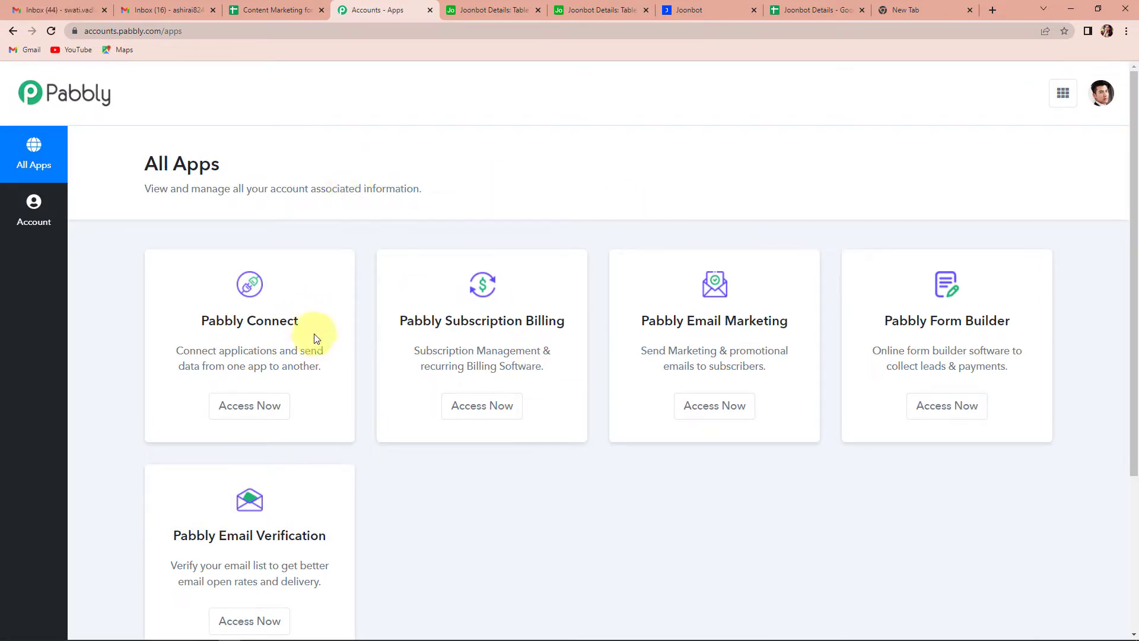
left_click(260, 407)
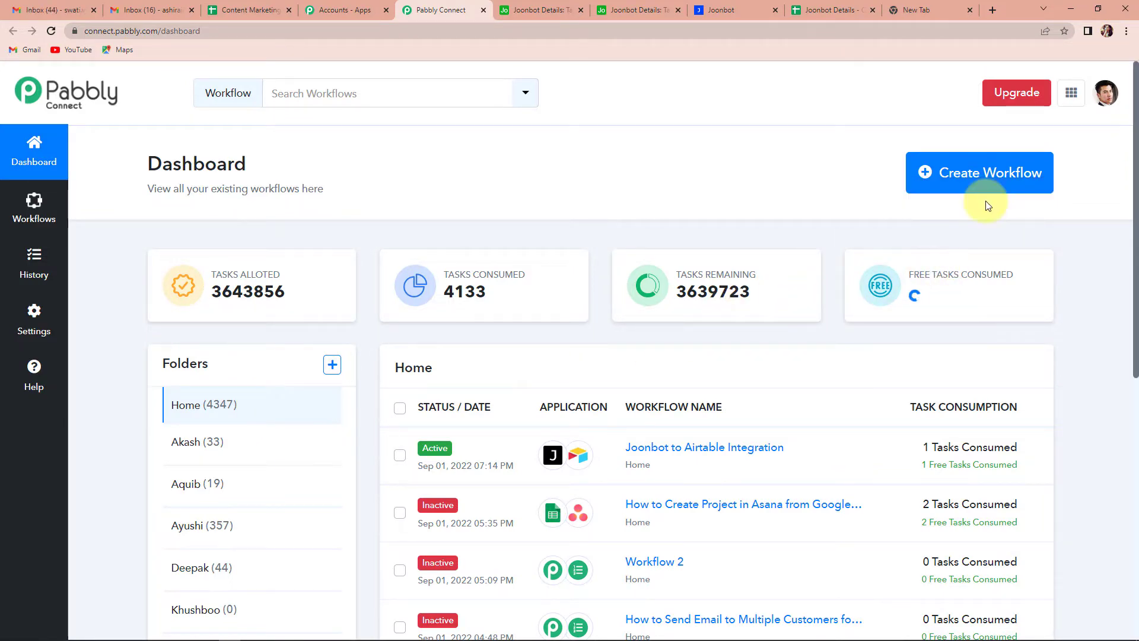
left_click(978, 179)
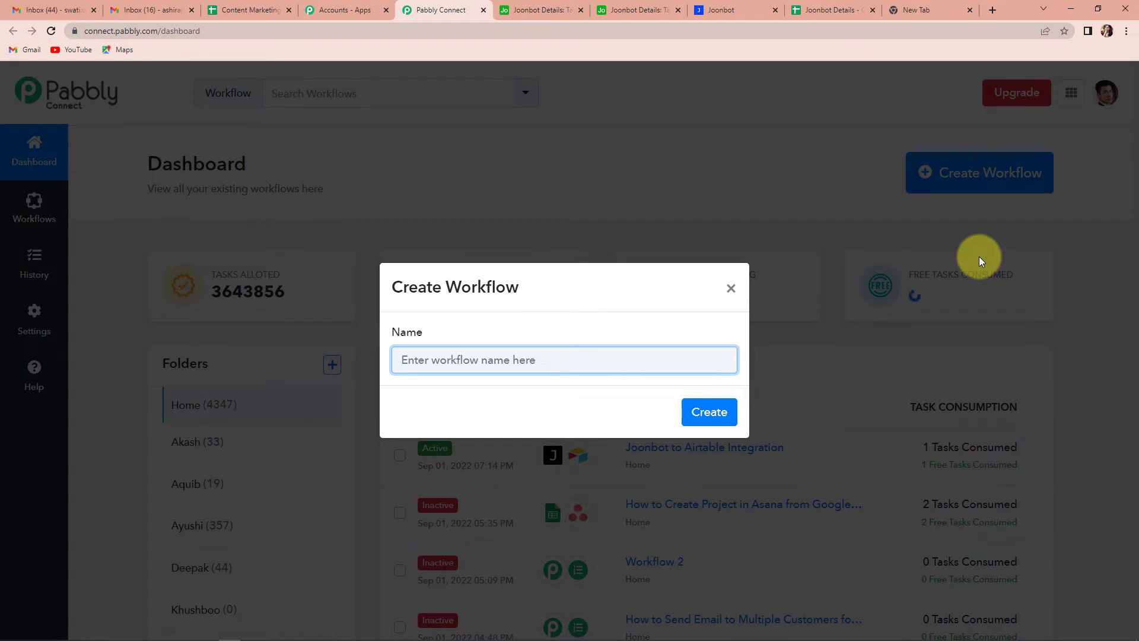
Step: Name the new workflow 'Joonbot to Google Sheets' and create it
type("Joo")
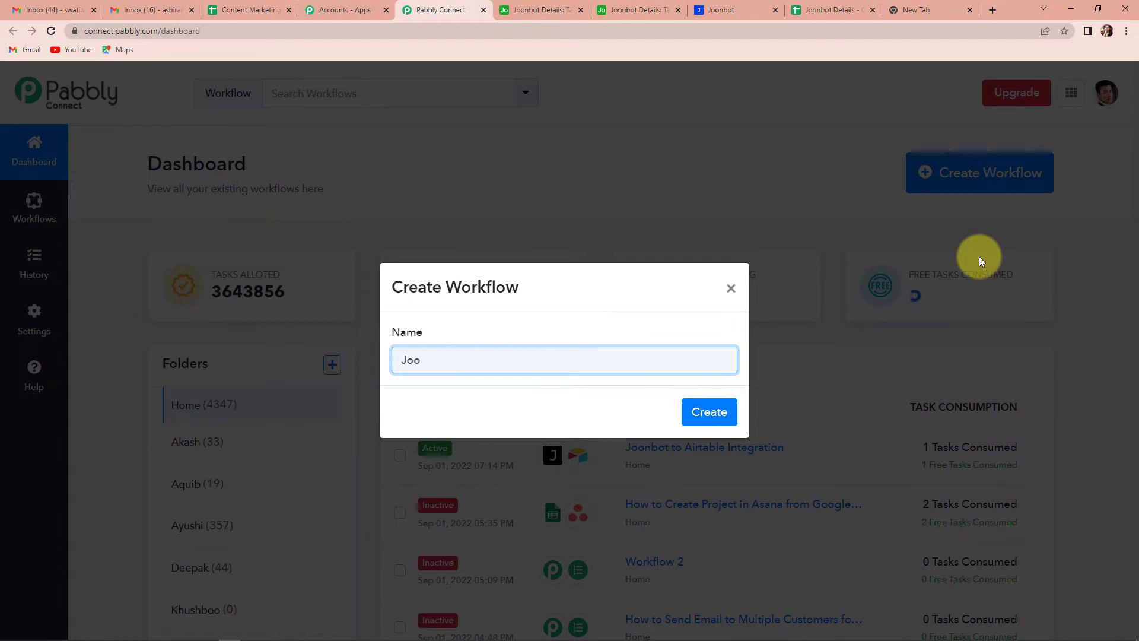
type("nbot ")
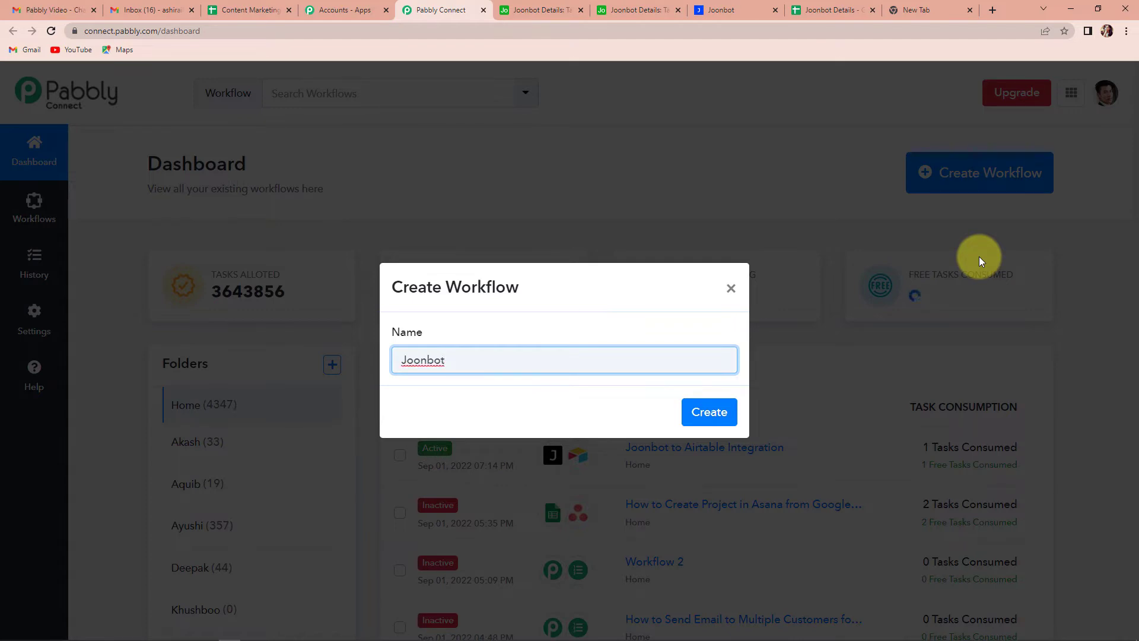
type("to Google Sheets")
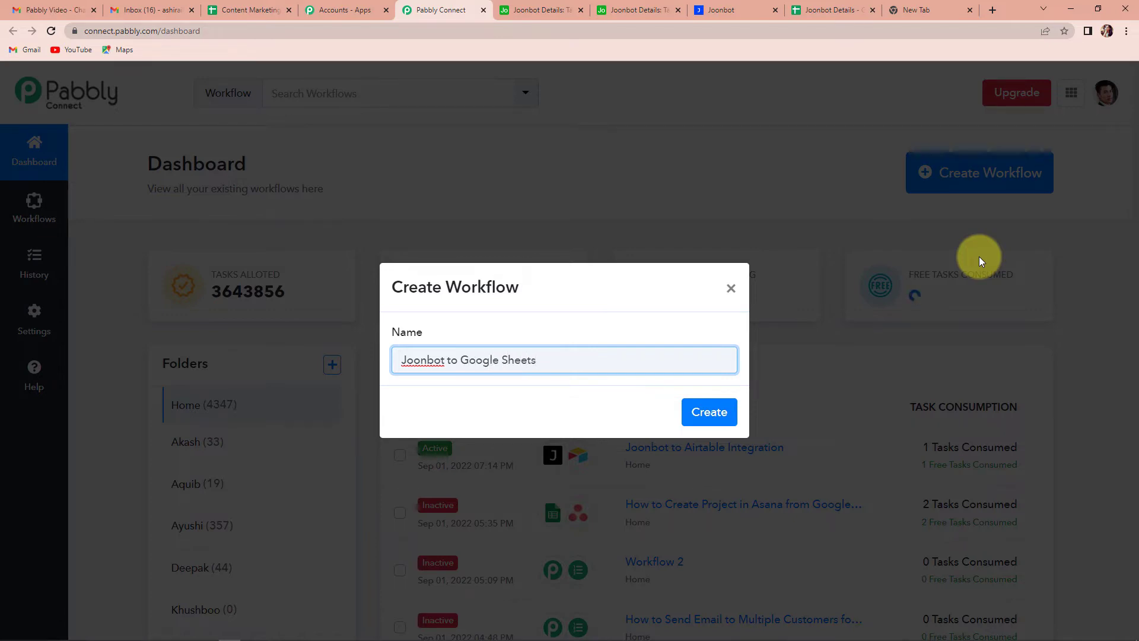
left_click(709, 412)
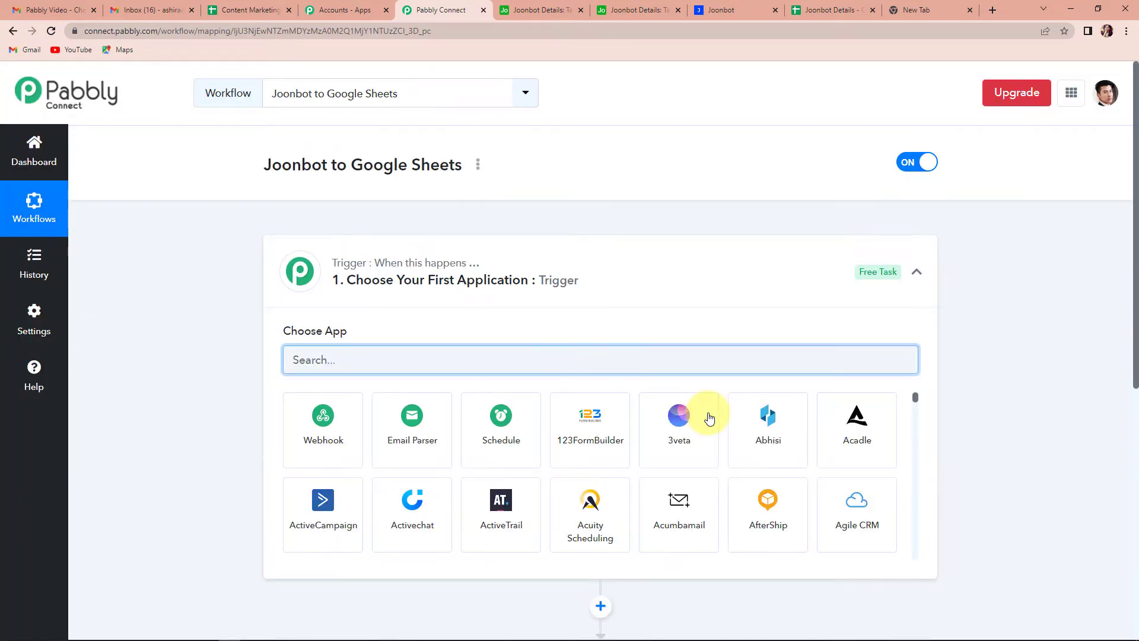
Step: Search for Joonbot and select it as the trigger app
scroll(560, 305, "down", 3)
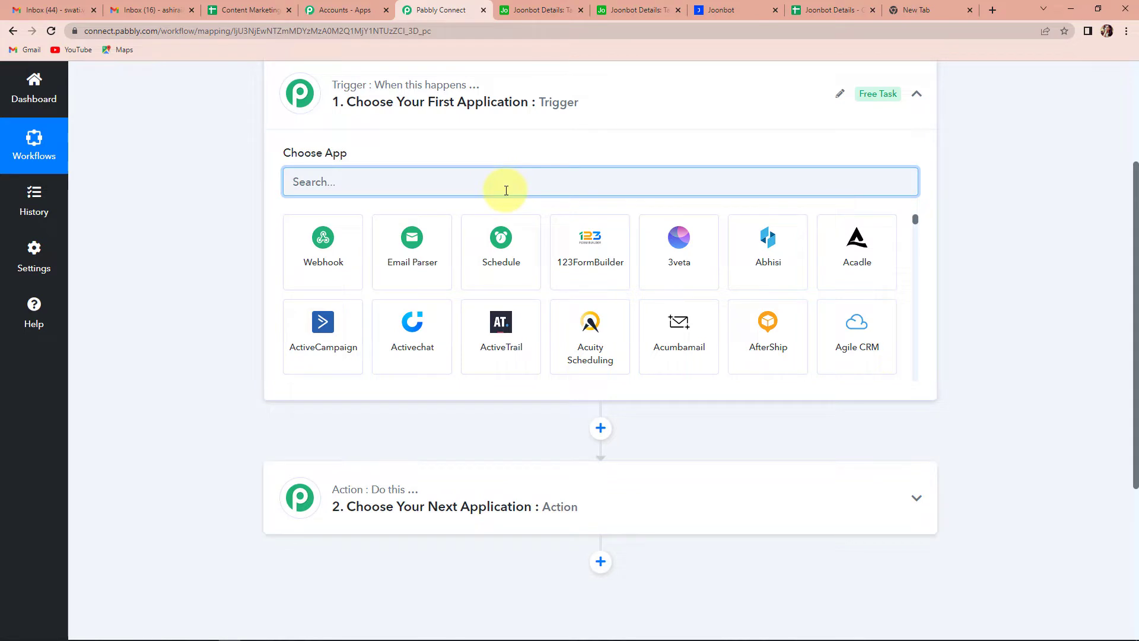
type("Joobn")
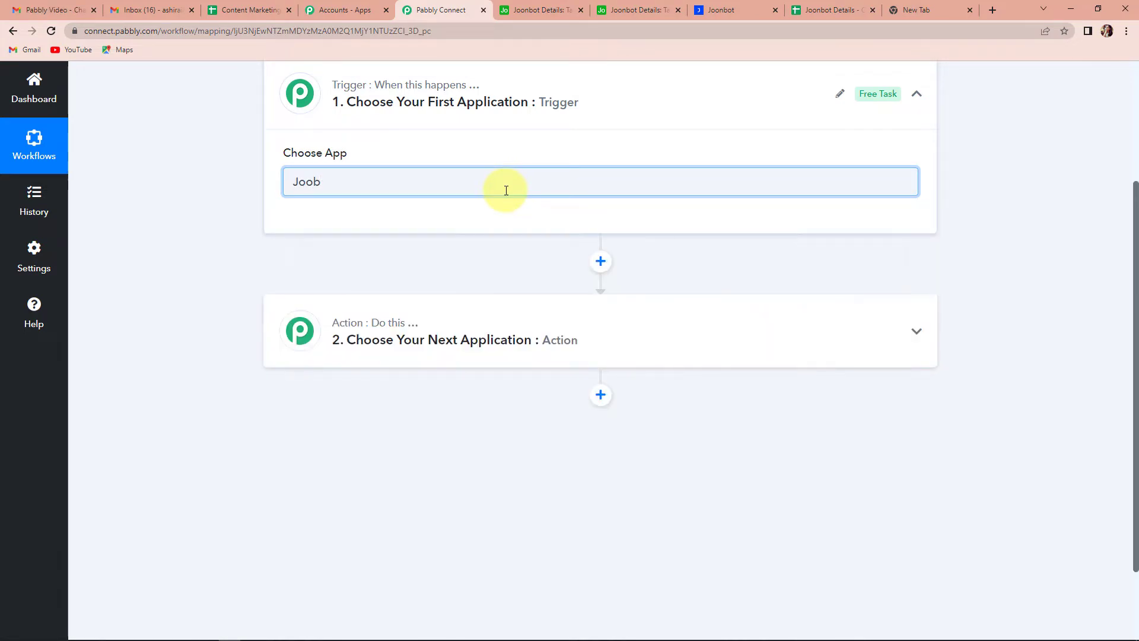
key("BackSpace")
type("n")
left_click(318, 255)
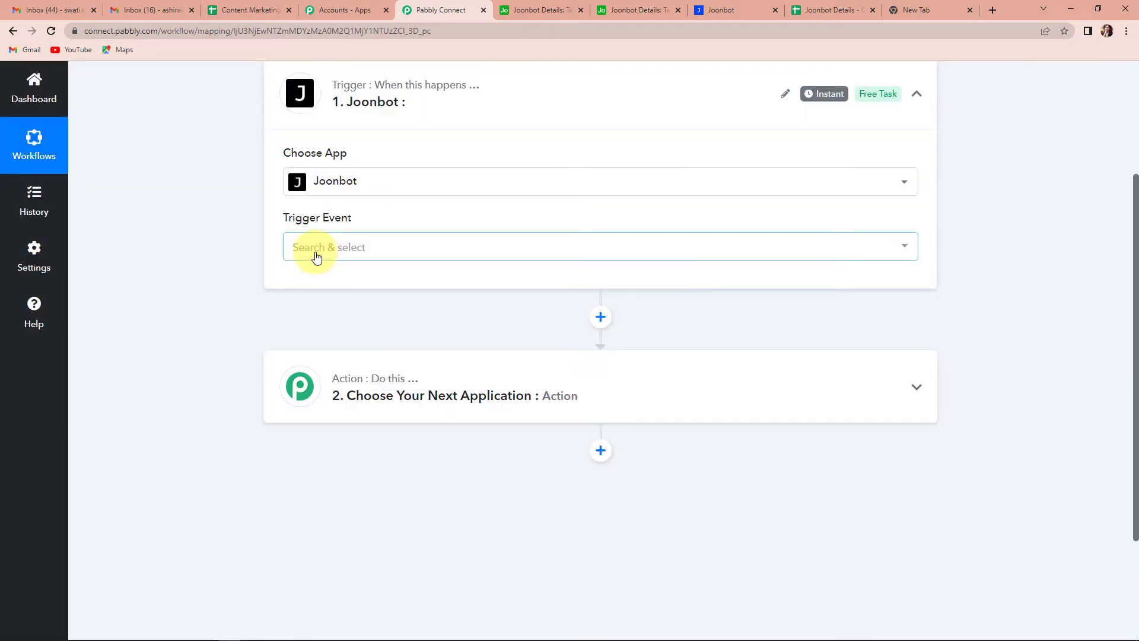
Step: Set the trigger event to Configure Webhooks and copy the webhook URL
left_click(338, 254)
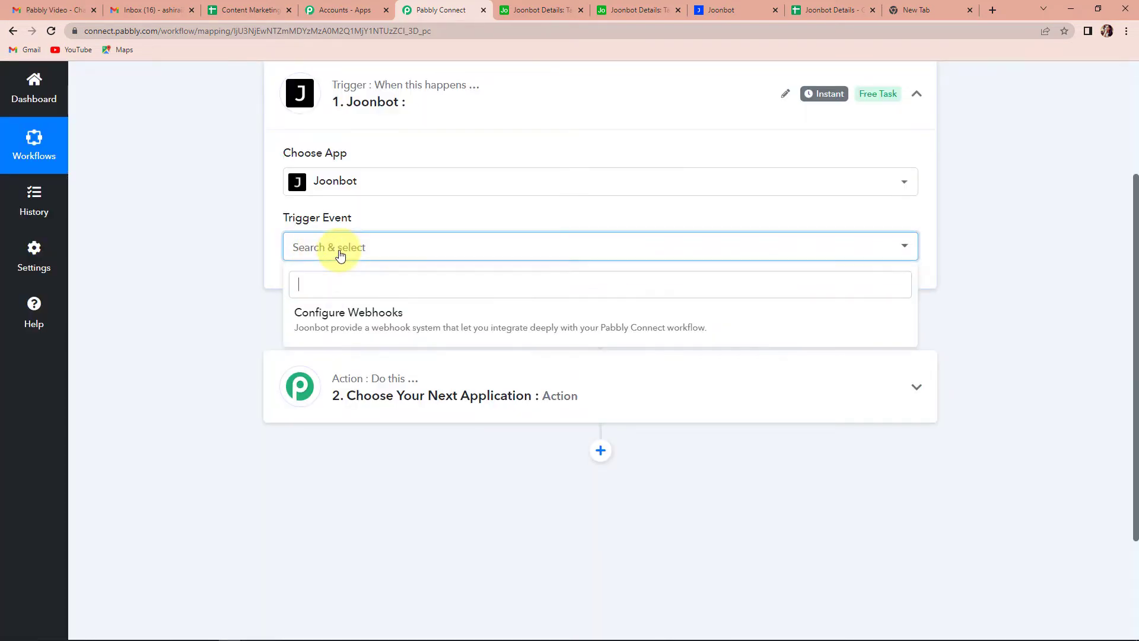
left_click(371, 315)
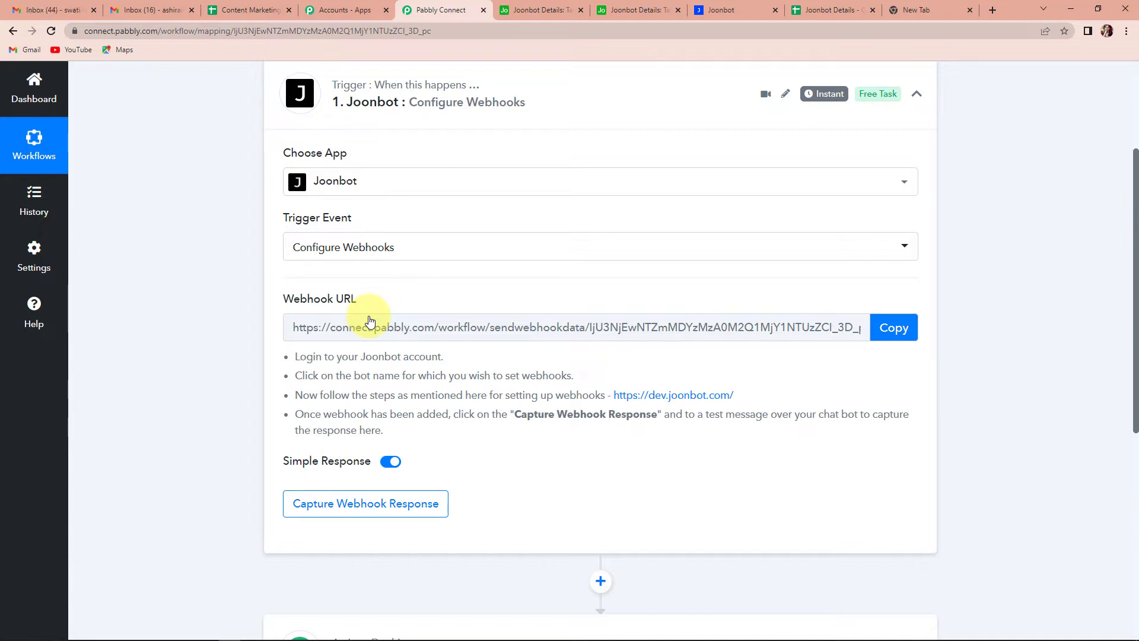
left_click(890, 330)
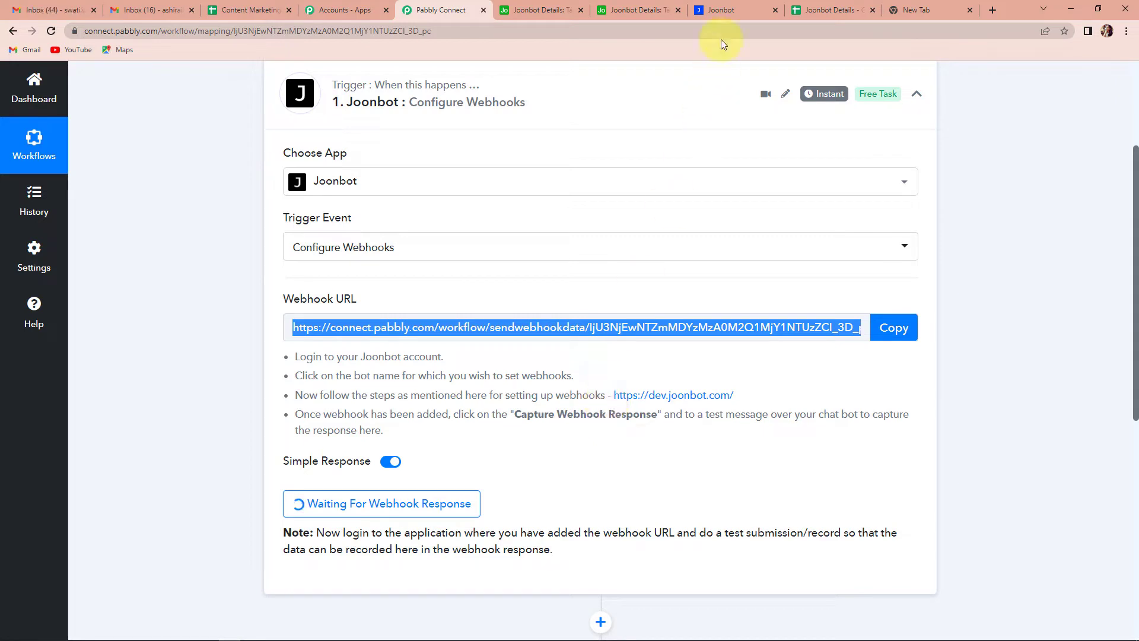
Step: In Joonbot, open testebot's Trigger a webhook block, then start a new webhook from Edit my webhooks
left_click(742, 11)
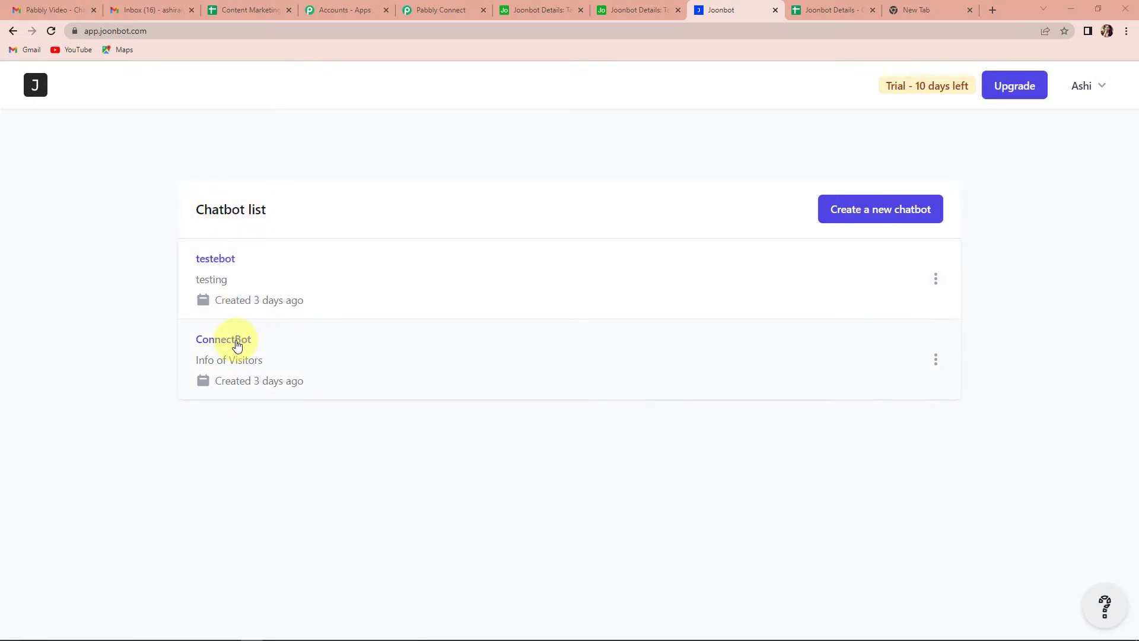
left_click(216, 260)
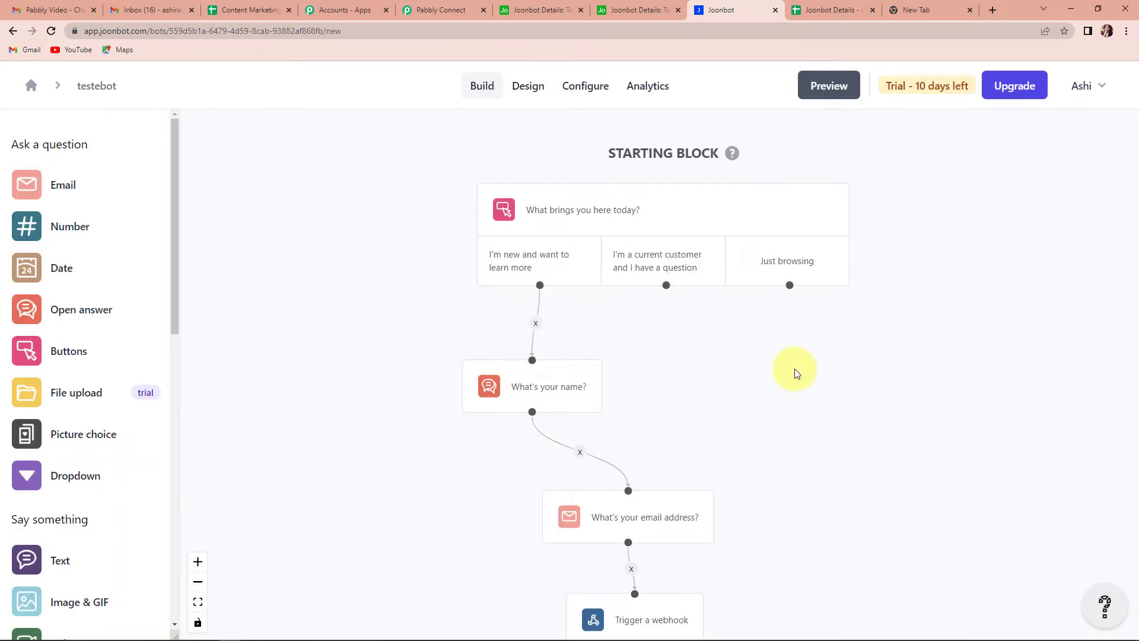
scroll(741, 342, "down", 4)
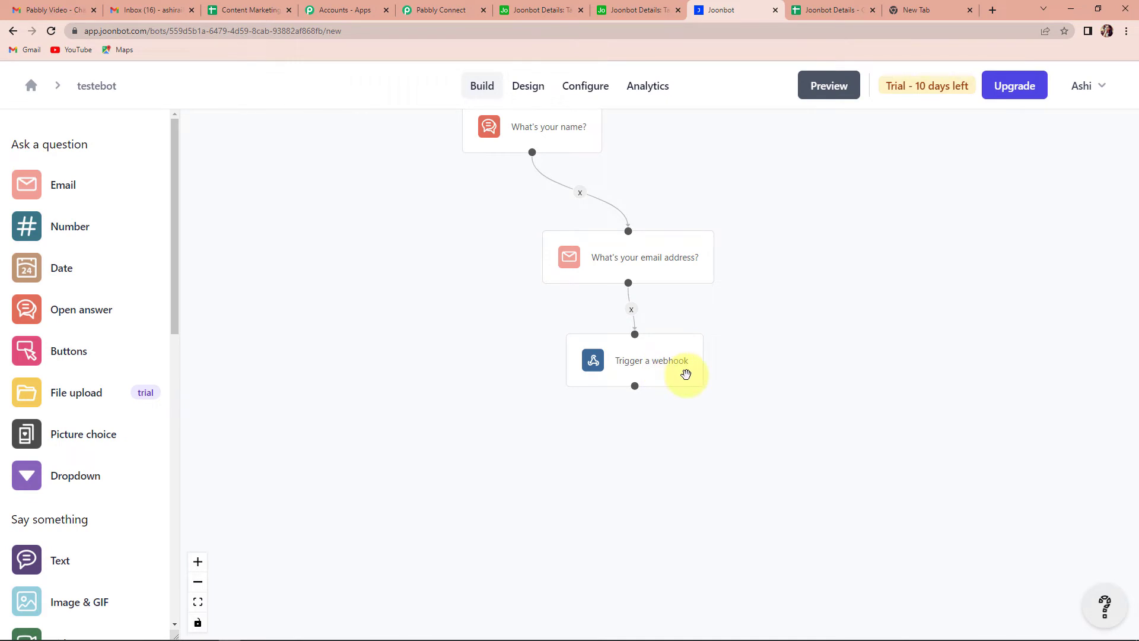
left_click(670, 369)
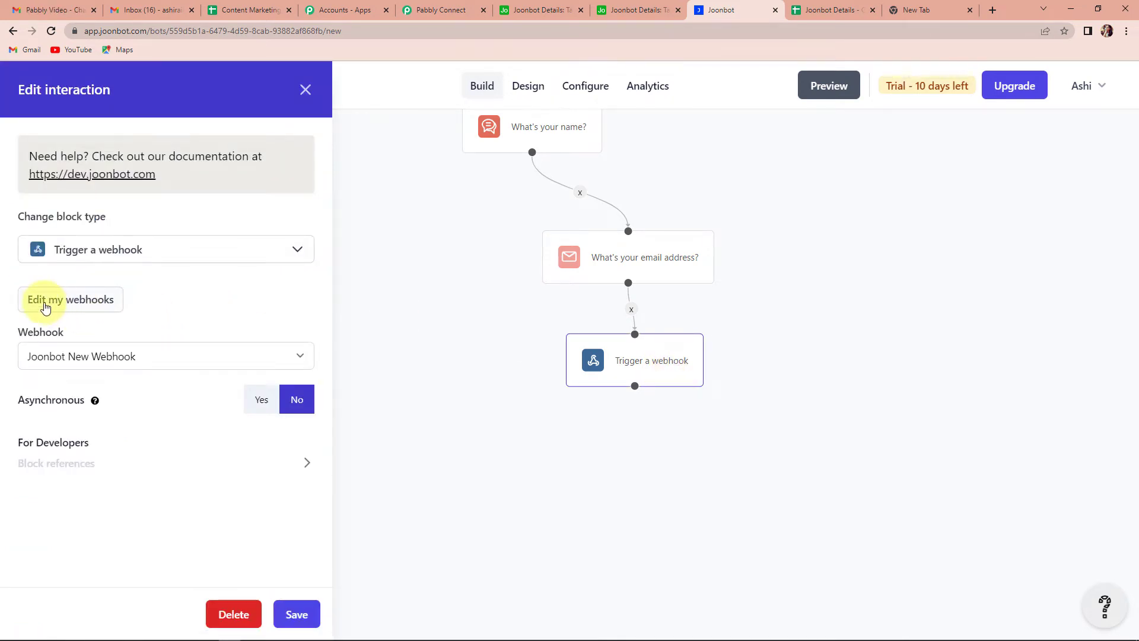
left_click(95, 300)
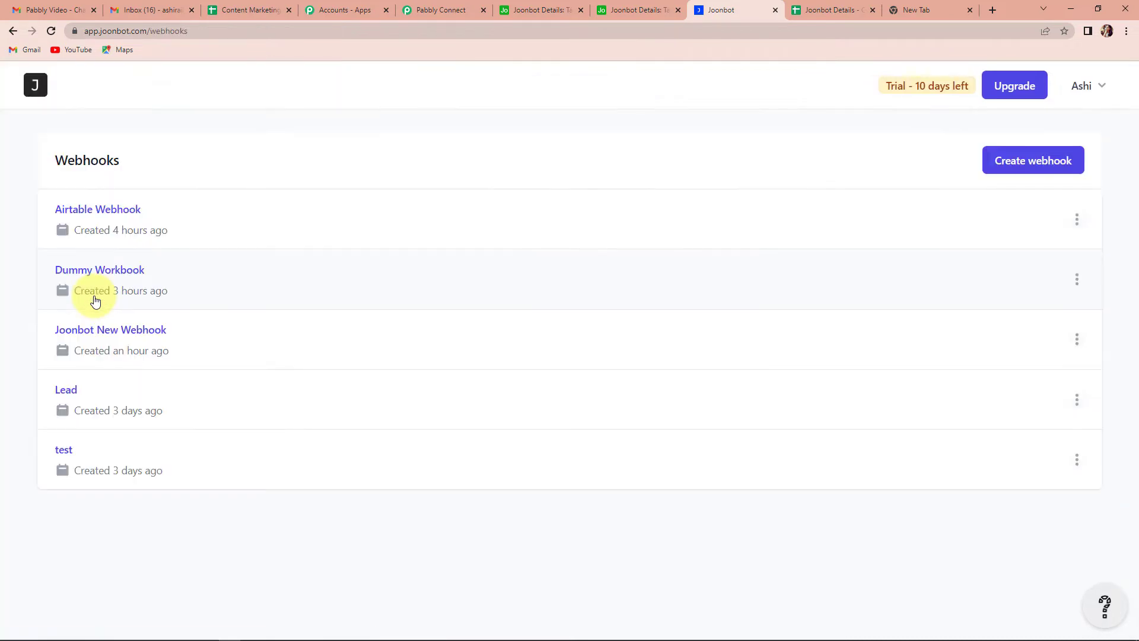
left_click(1040, 165)
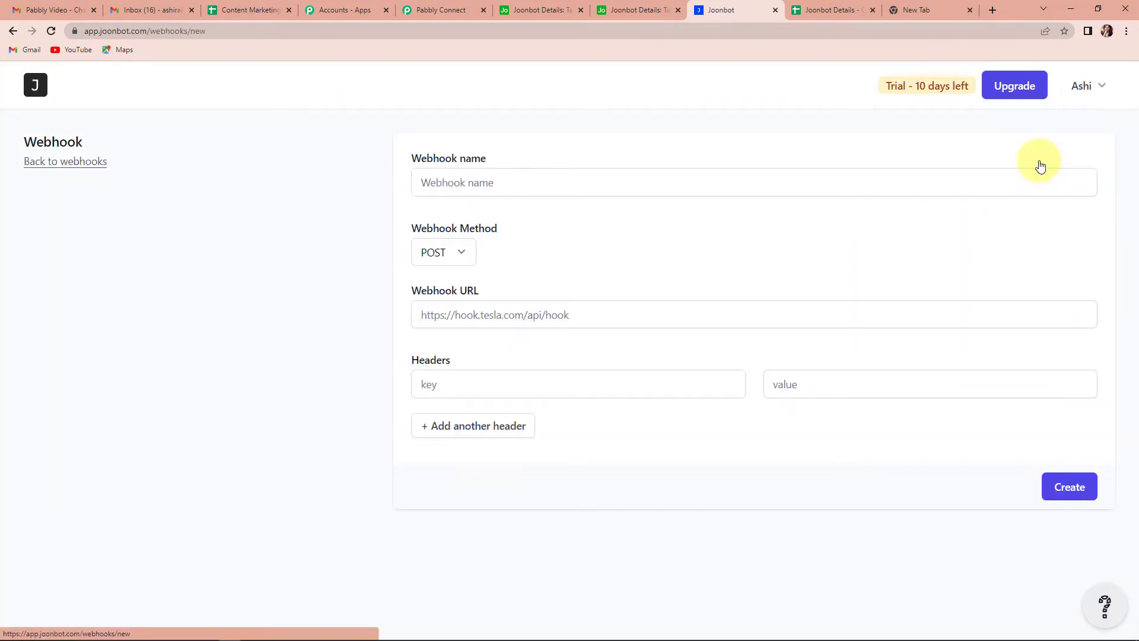
Step: Name the webhook 'Google Sheets Integration' and keep POST as its method
left_click(575, 184)
type("Google Shee")
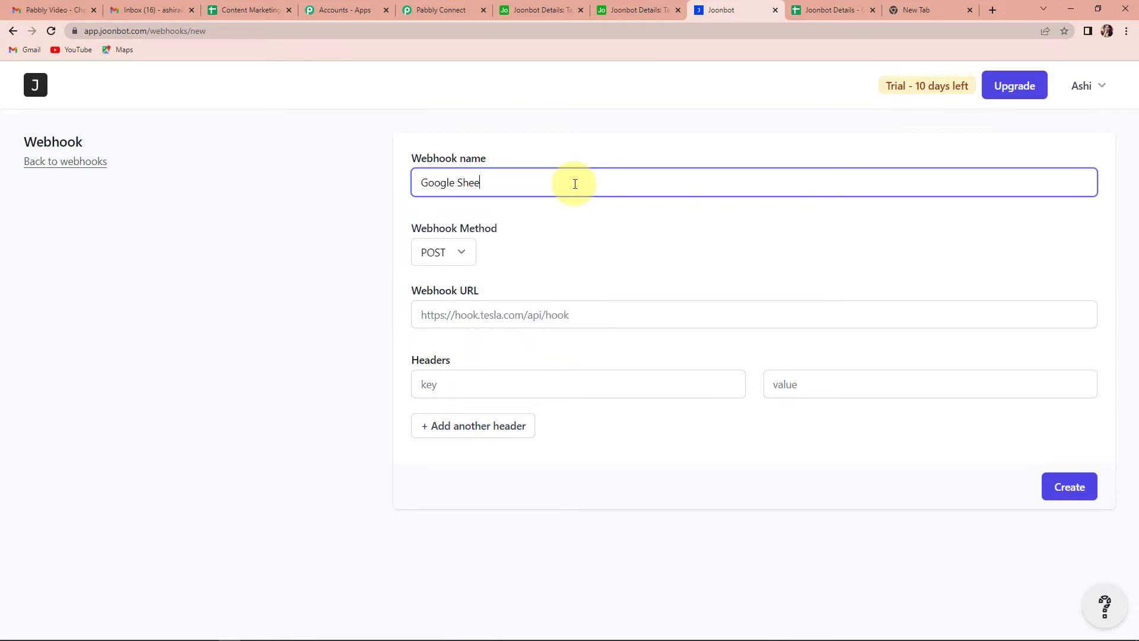
type("ts Integration")
left_click(458, 257)
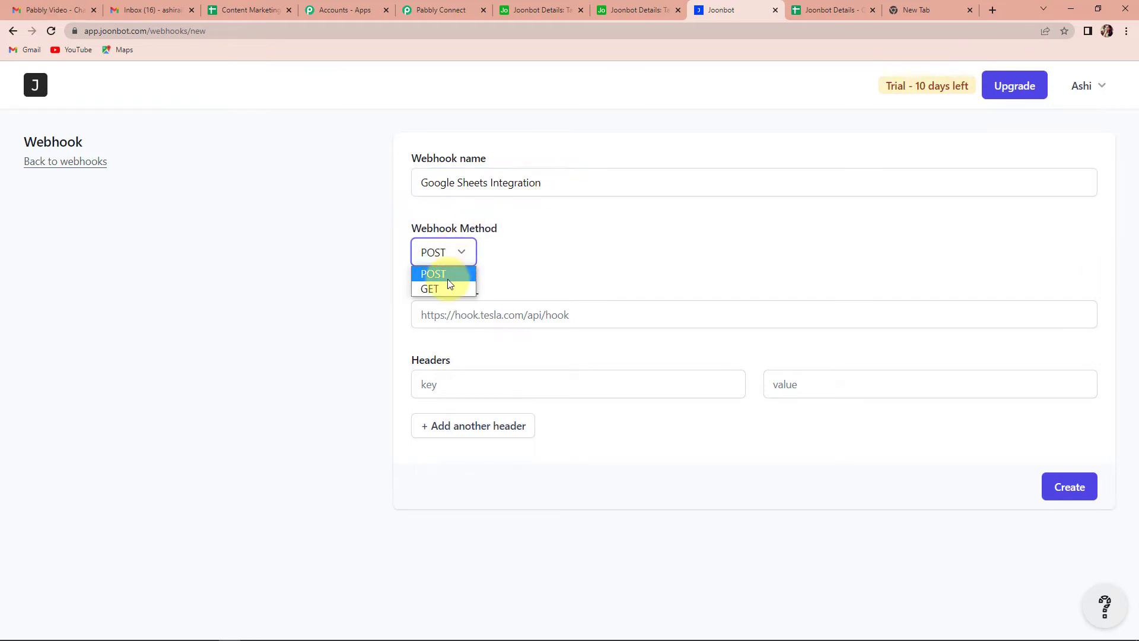
left_click(448, 276)
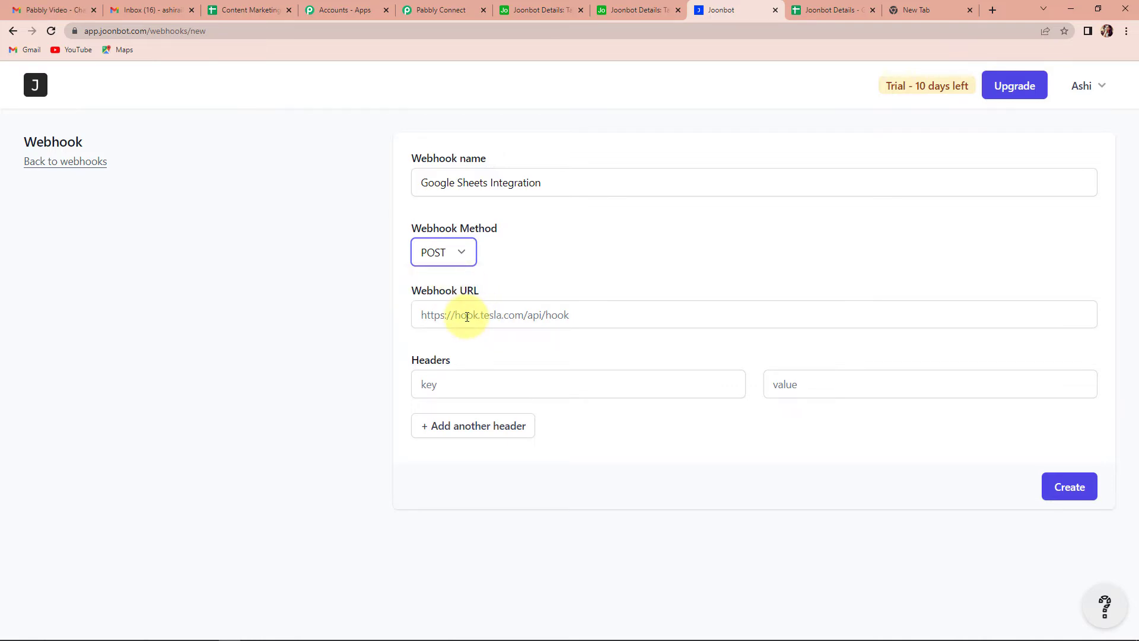
Step: Paste the Pabbly webhook URL into the webhook, save it, and return to Pabbly Connect
left_click(435, 10)
left_click(893, 329)
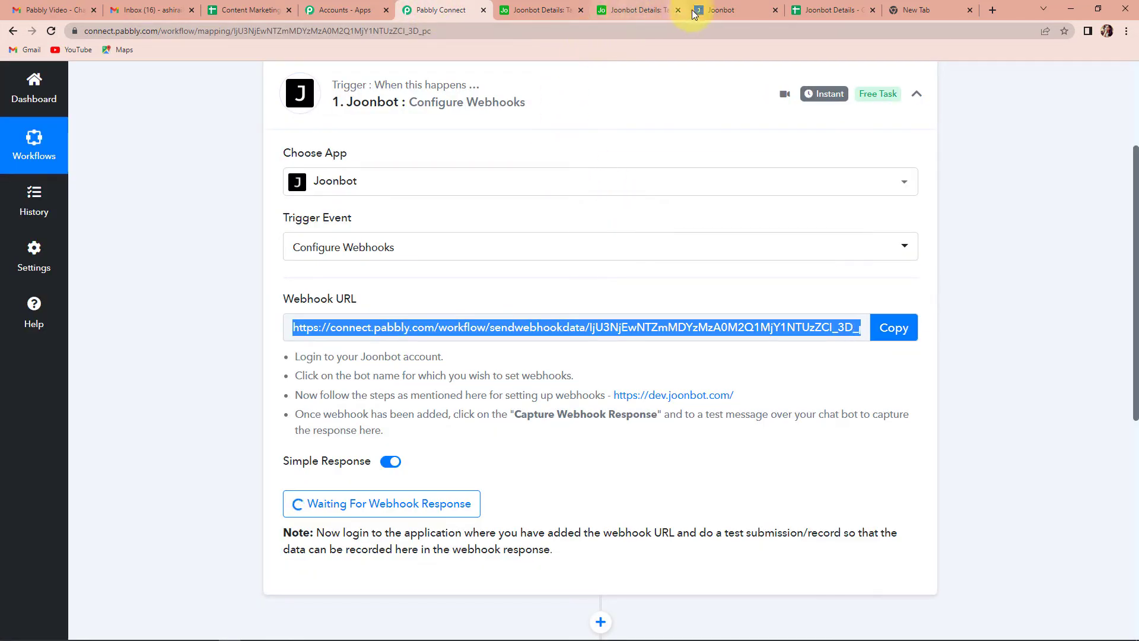
left_click(723, 12)
left_click(448, 316)
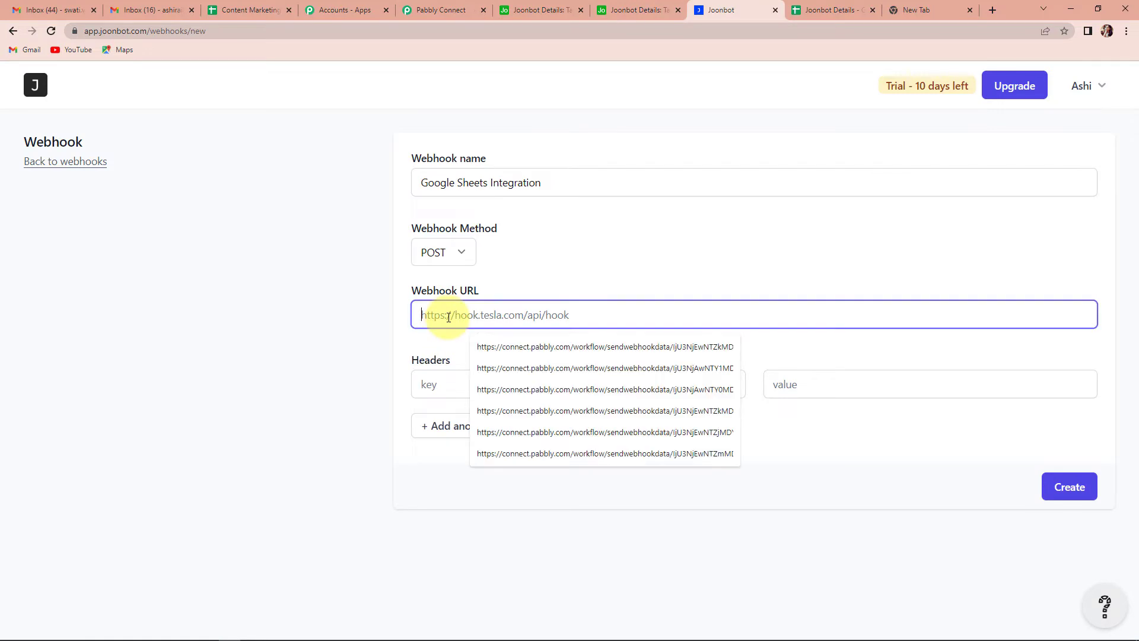
key("ctrl+v")
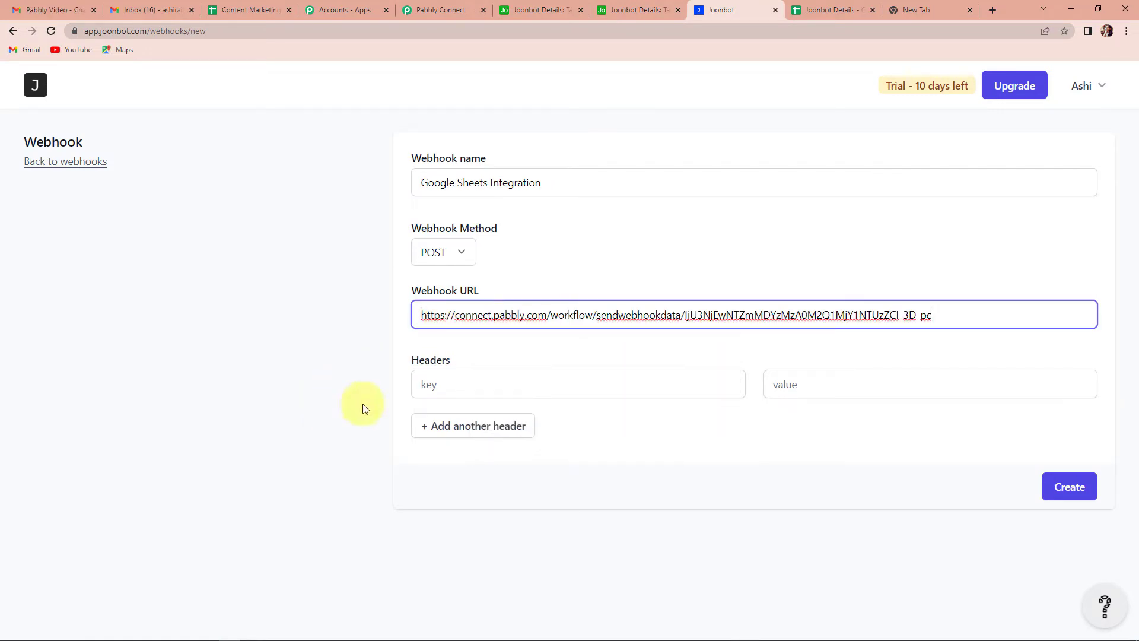
left_click(1067, 494)
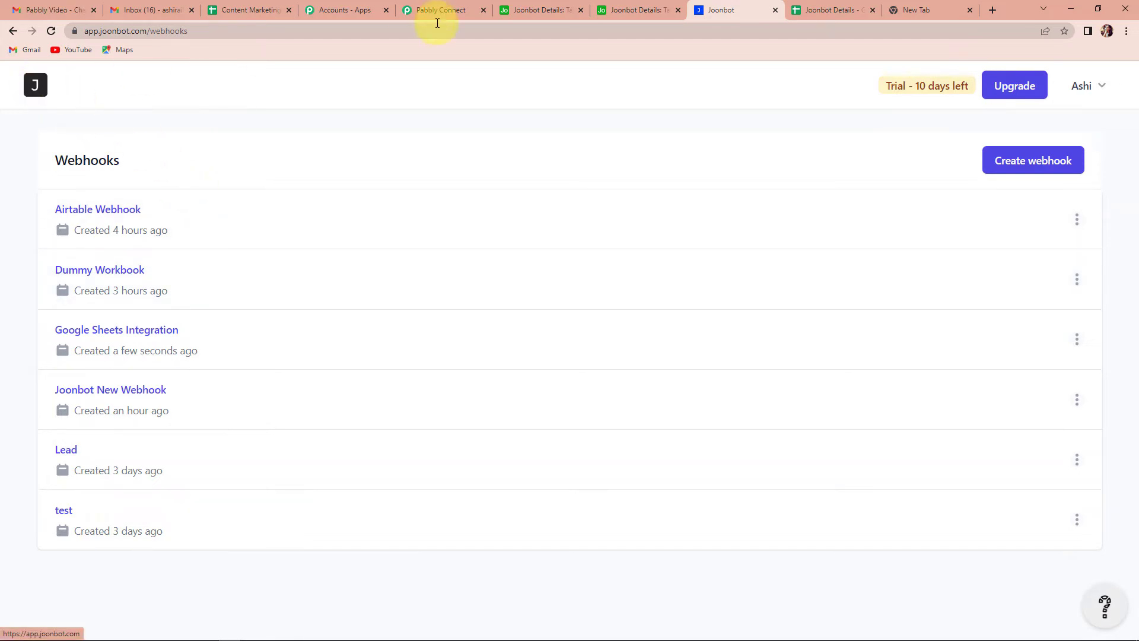
left_click(413, 11)
Step: Point testebot's Trigger a webhook step at the Google Sheets Integration webhook and save it
scroll(719, 396, "down", 1)
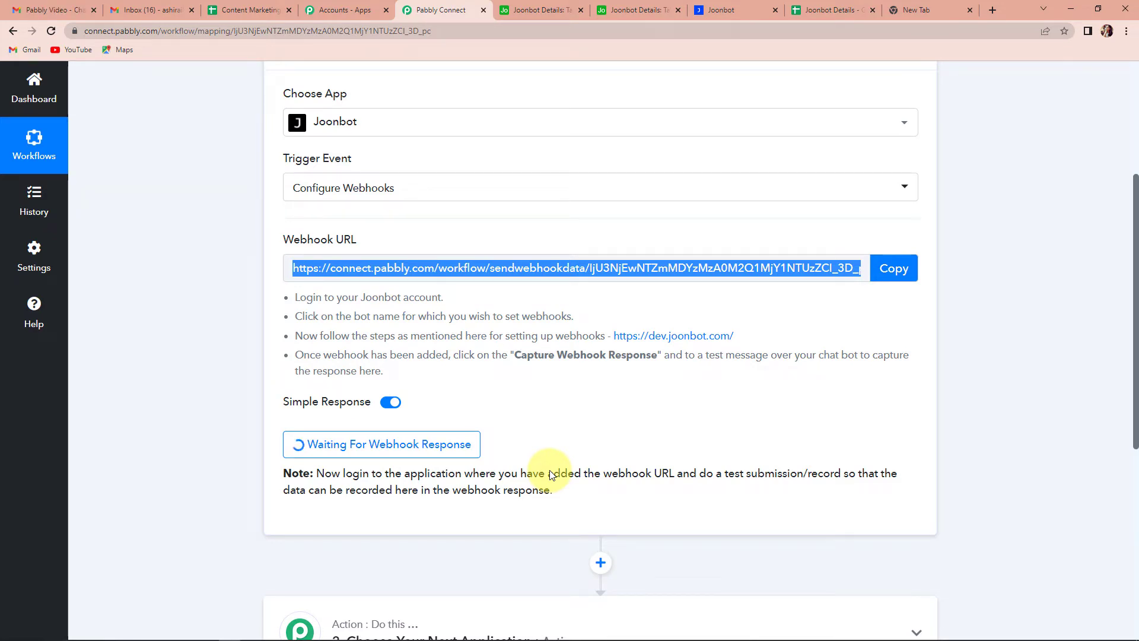
left_click(735, 10)
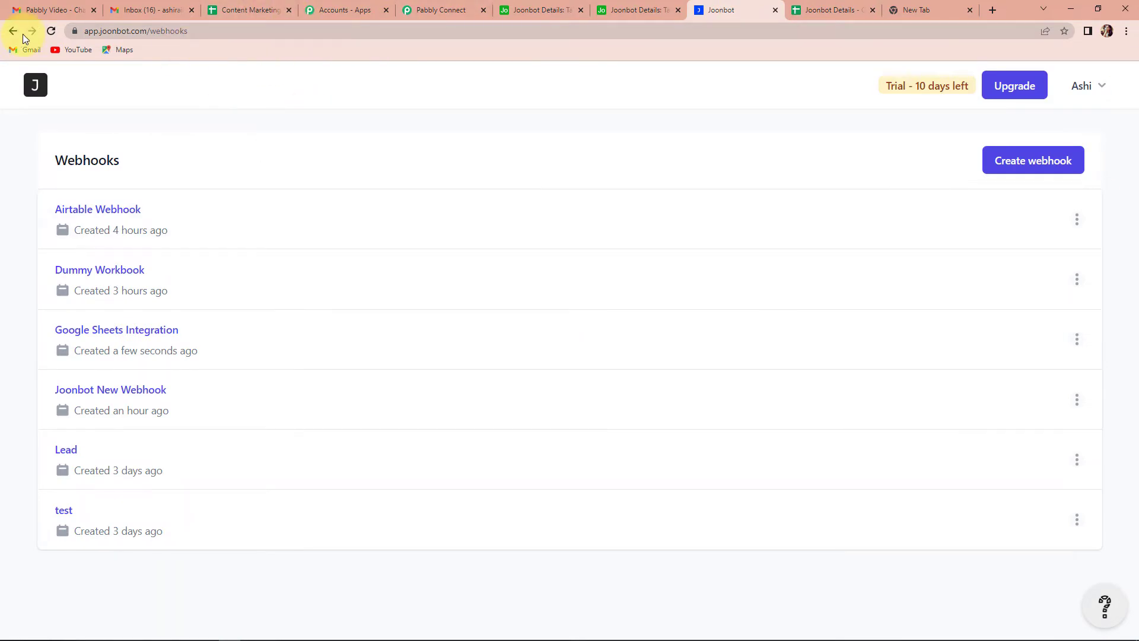
left_click(35, 83)
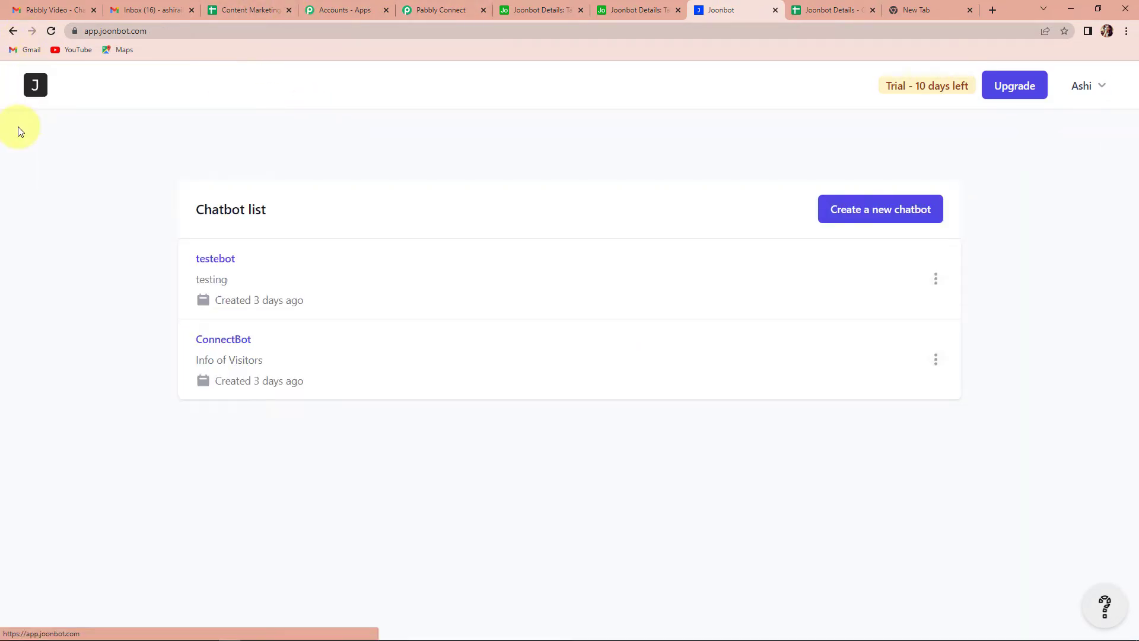
left_click(216, 258)
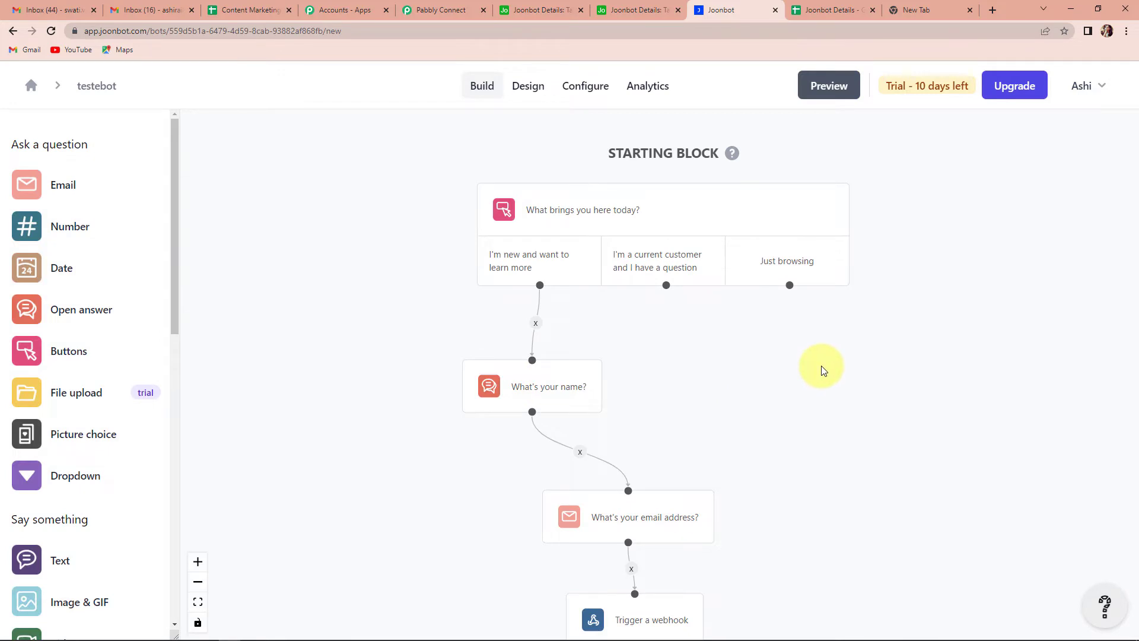
scroll(818, 368, "down", 2)
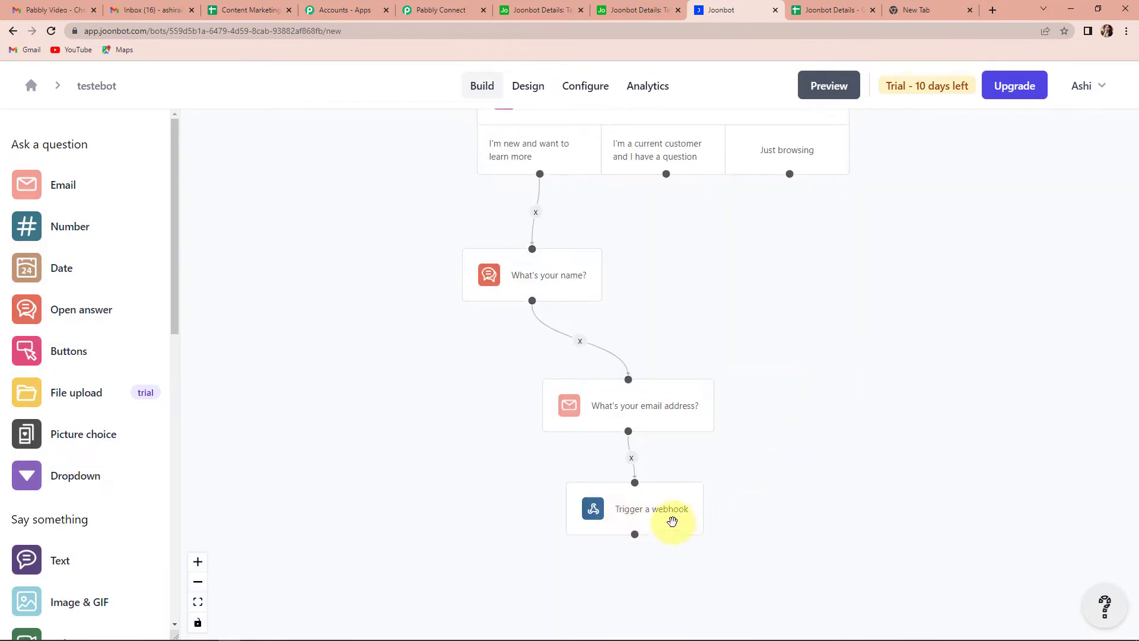
left_click(656, 518)
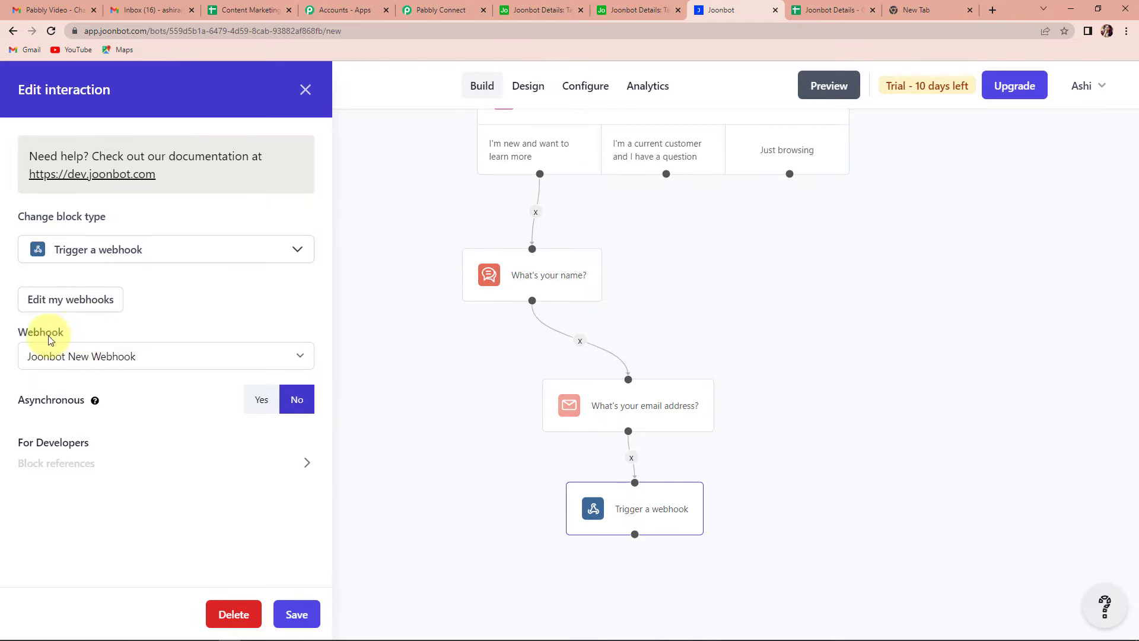
left_click(173, 357)
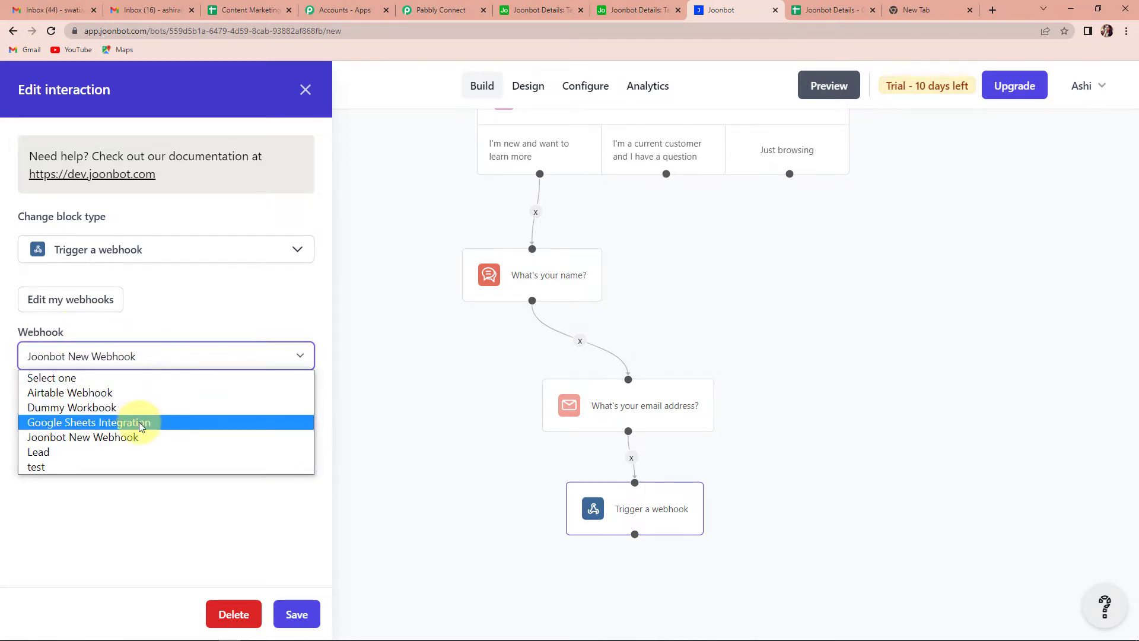
left_click(176, 422)
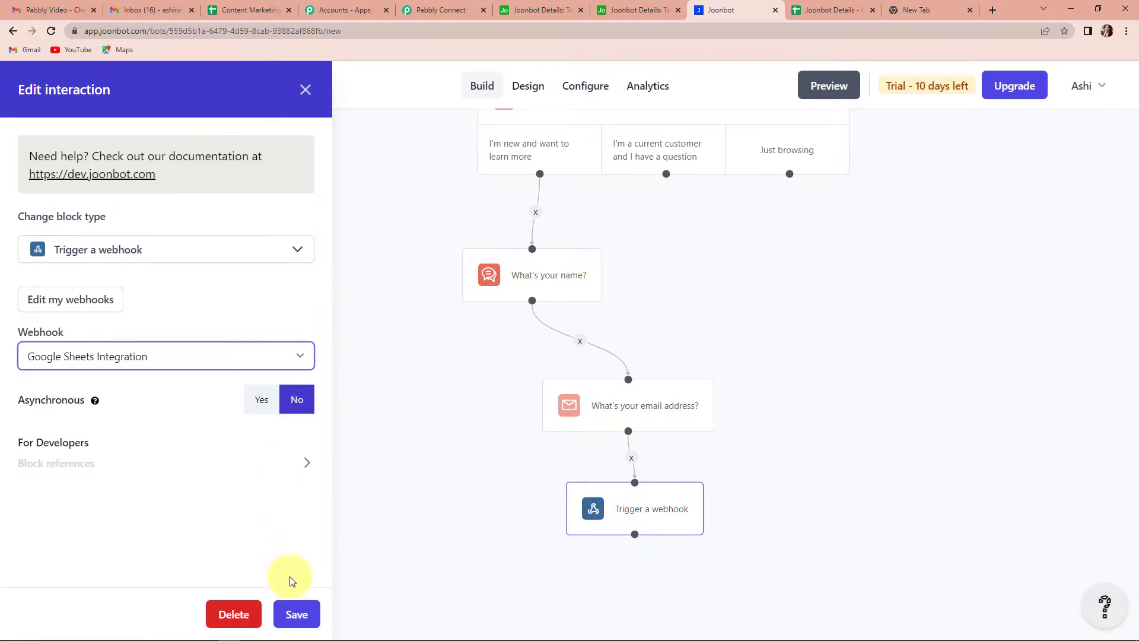
left_click(297, 615)
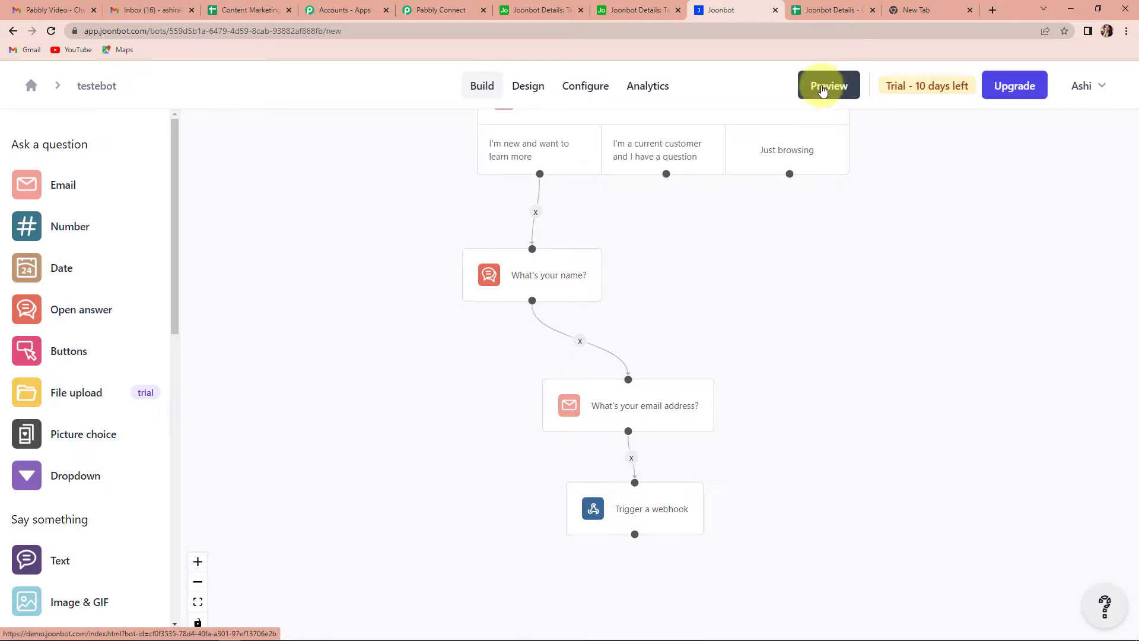
Step: In the chatbot preview, choose 'I'm new and want to learn more' and submit a sample name and email
left_click(830, 89)
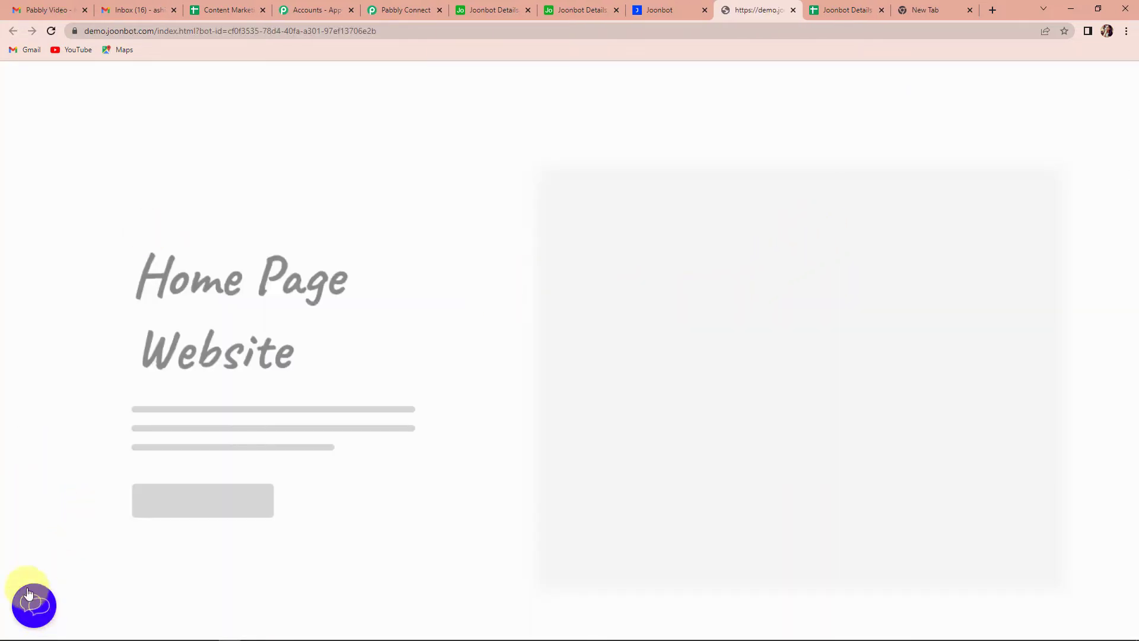
left_click(48, 607)
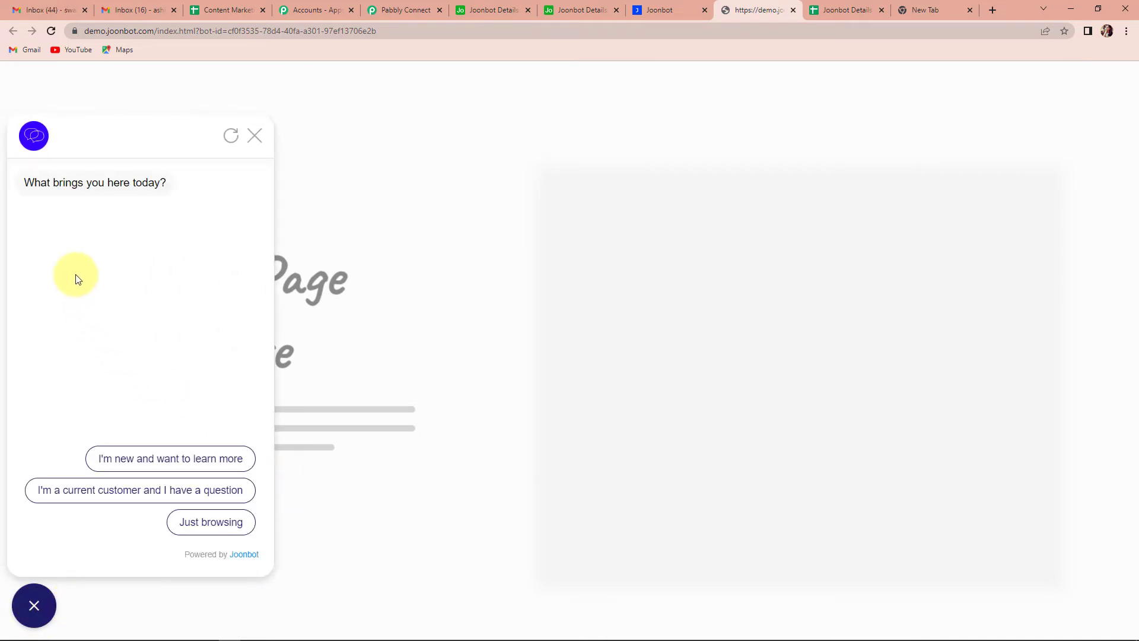
left_click(137, 457)
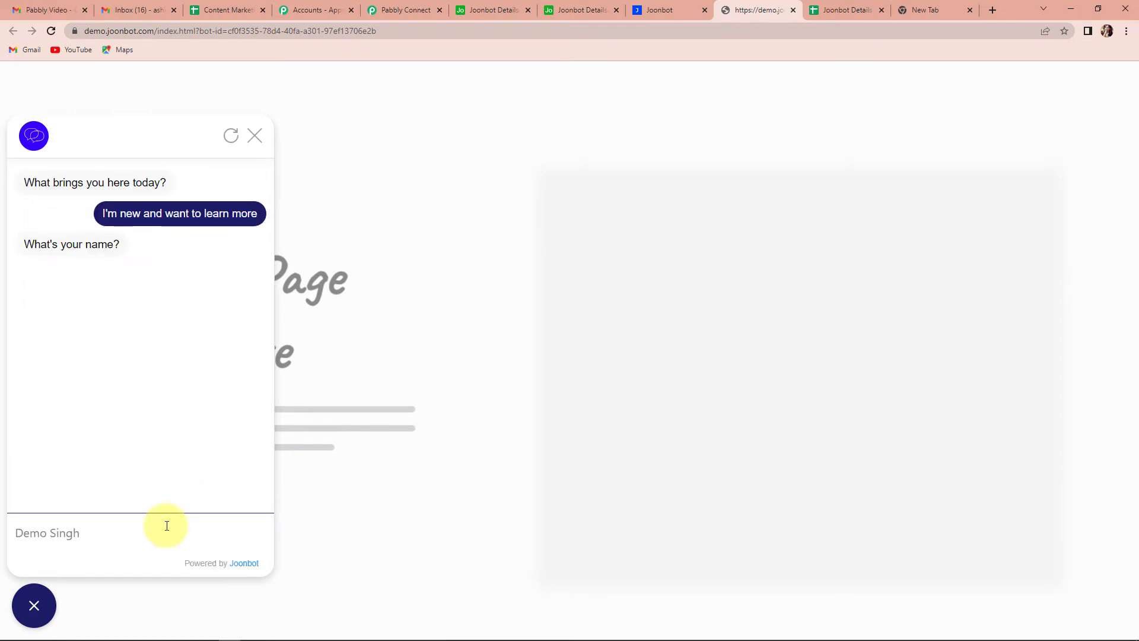
type("De")
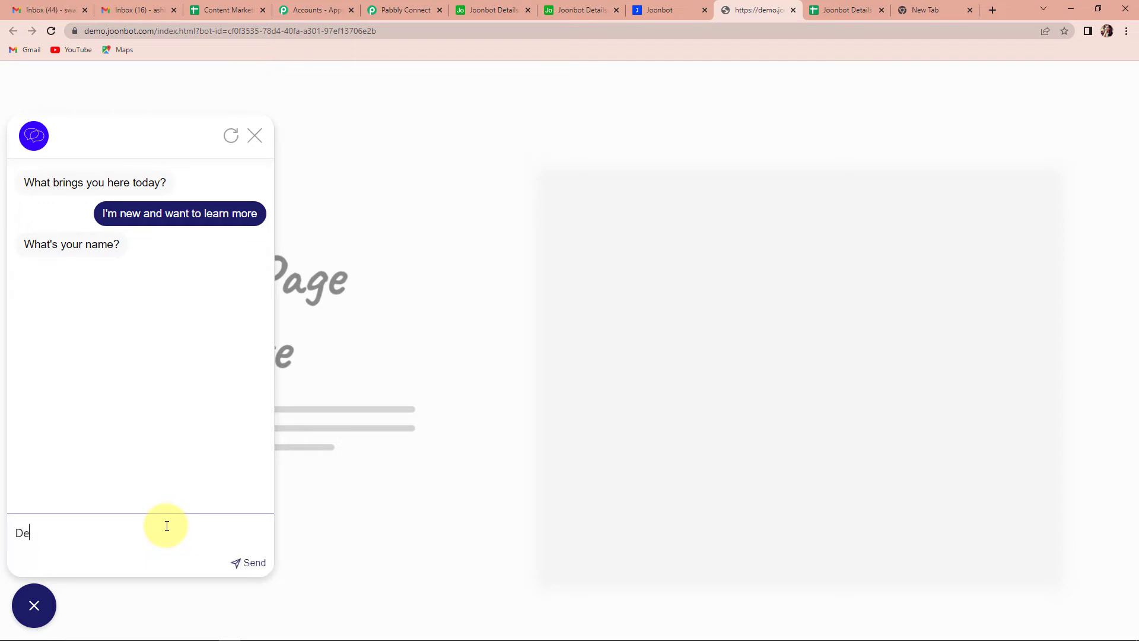
type("mo Dummy")
key("Return")
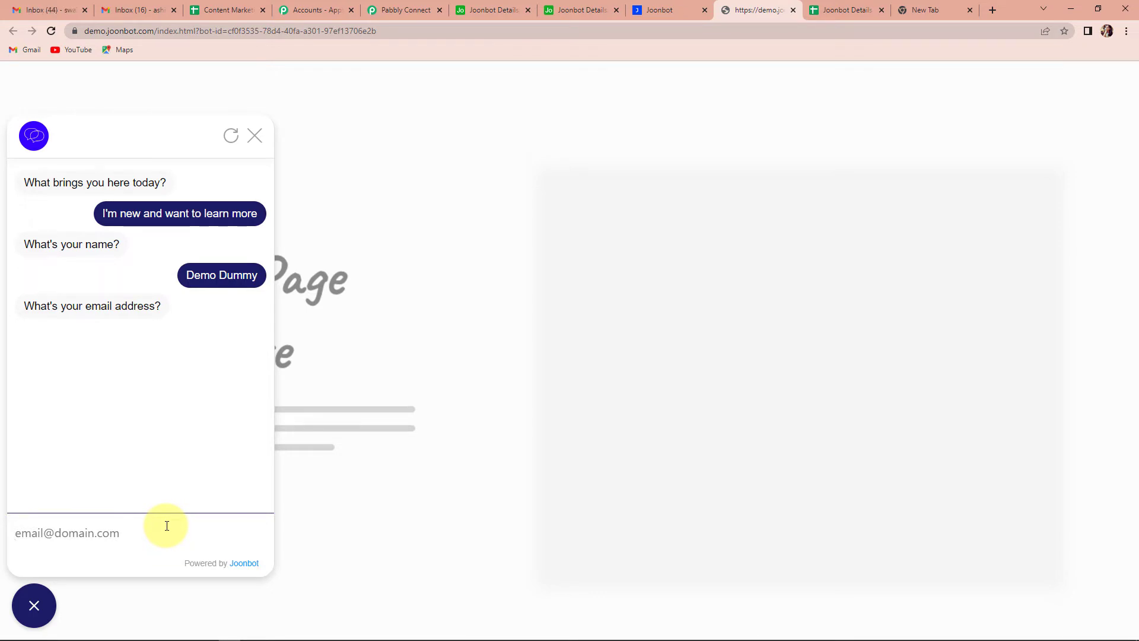
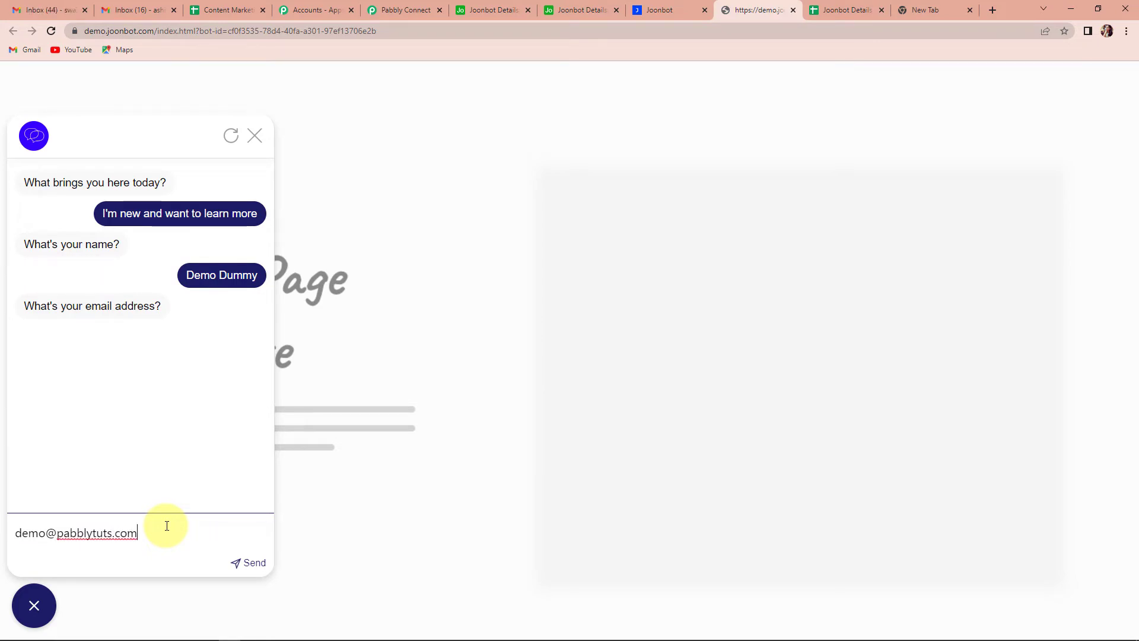
key("Return")
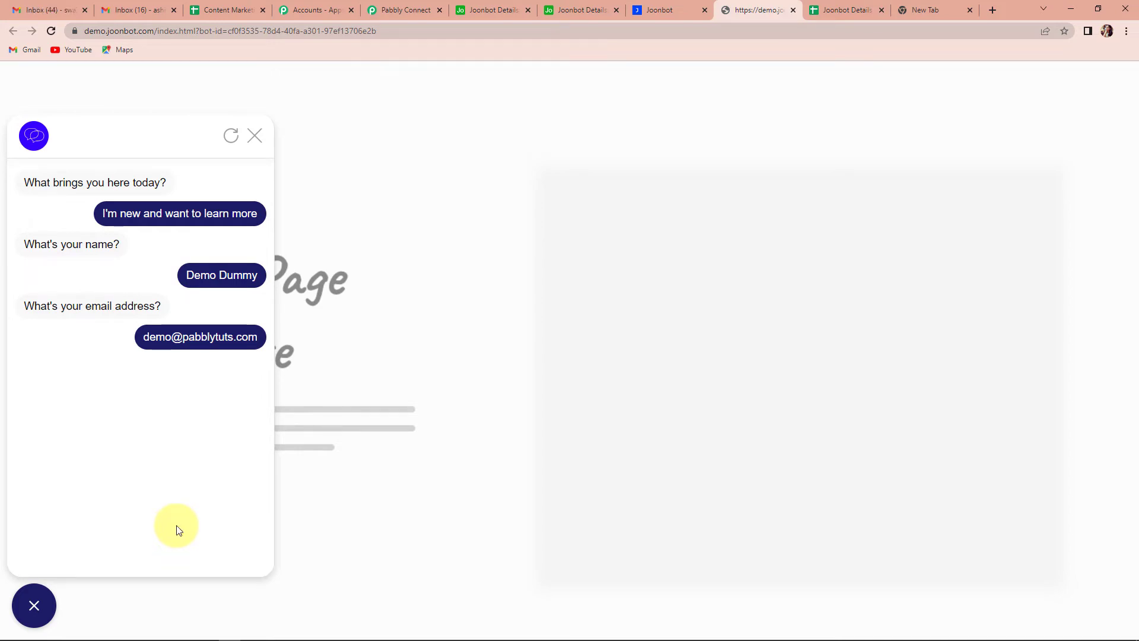
Step: Review the captured name, email and intro choice, check the Joonbot Details sheet, then expand the action step
left_click(394, 10)
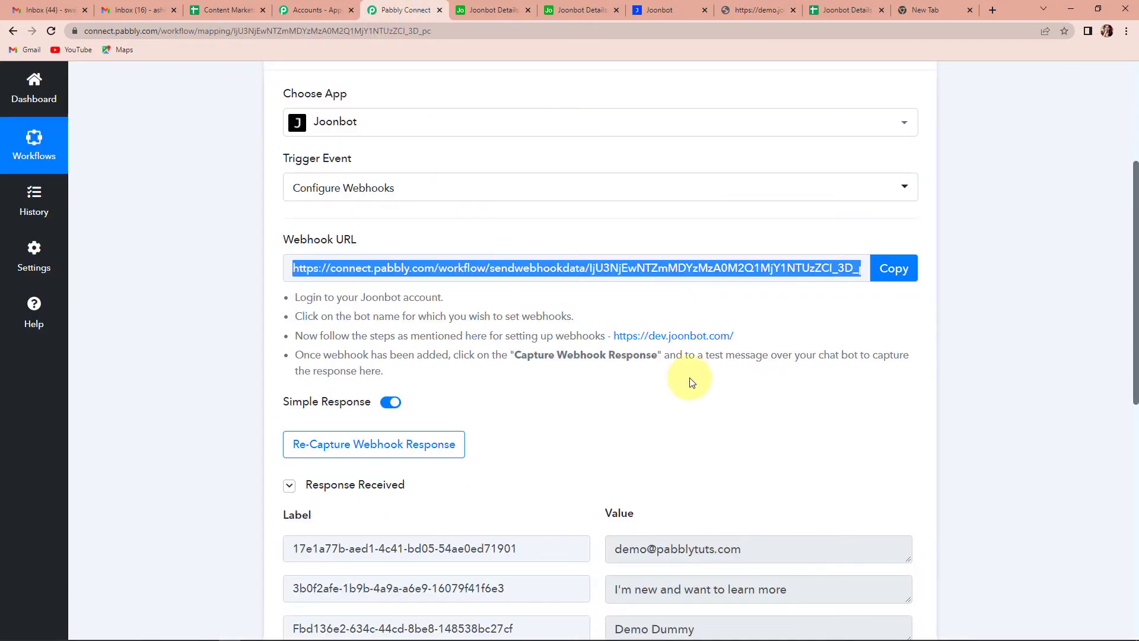
scroll(691, 382, "down", 3)
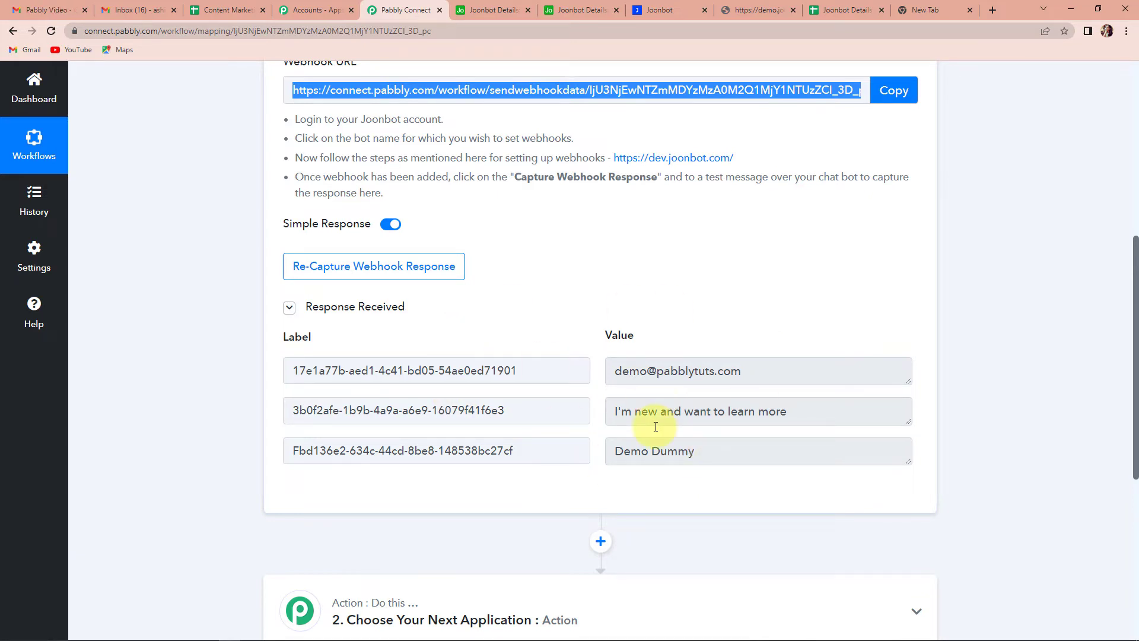
left_click(846, 10)
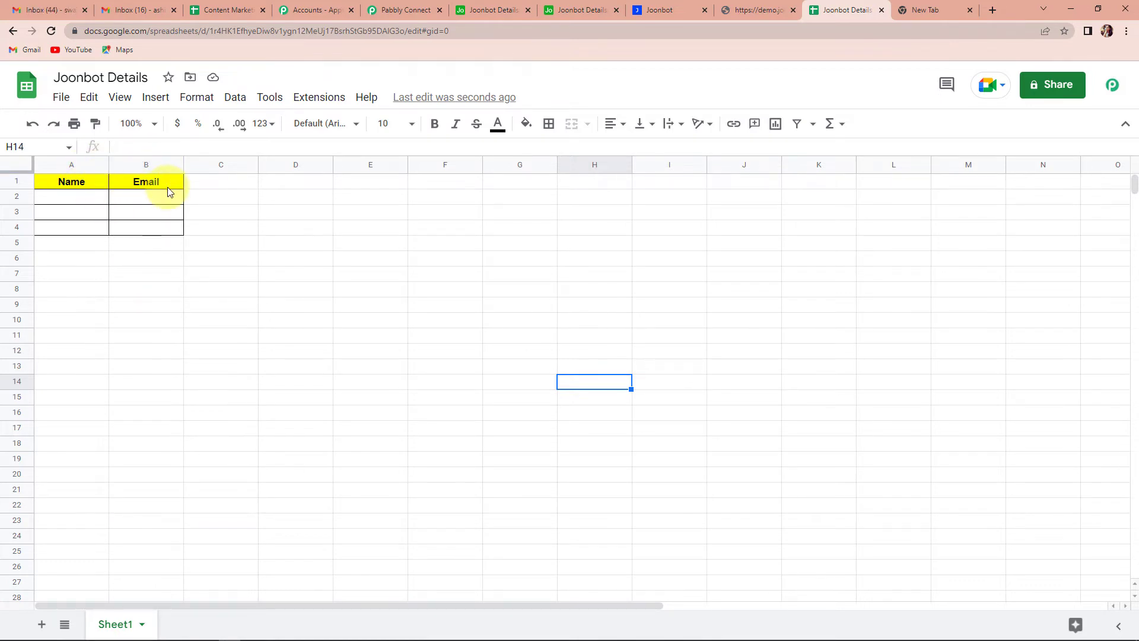
left_click(405, 11)
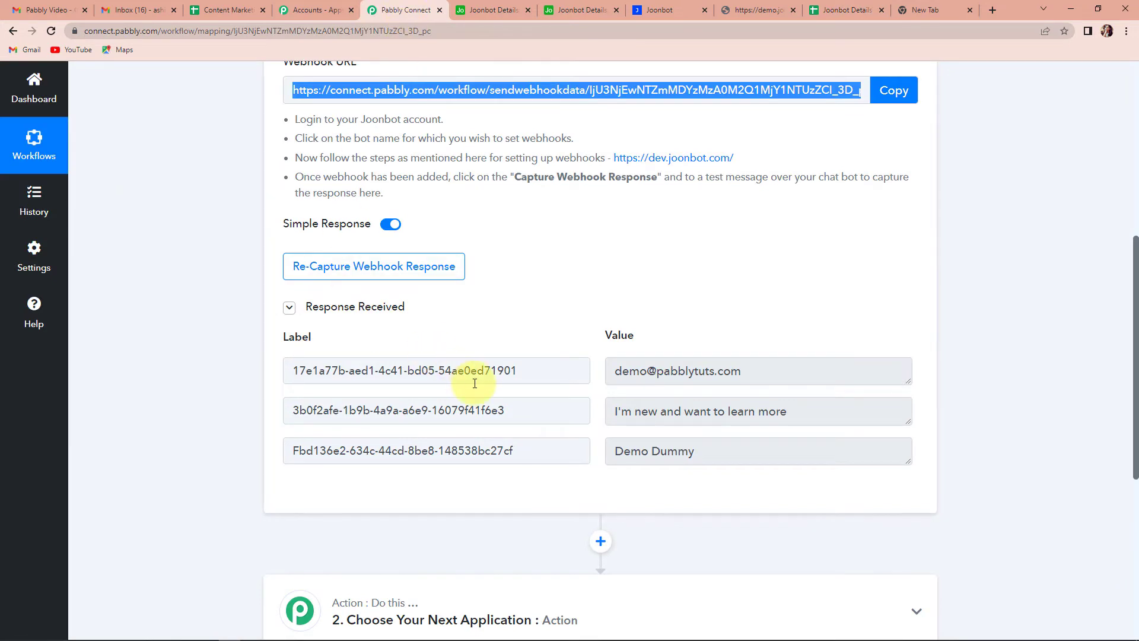
scroll(457, 368, "down", 6)
left_click(439, 243)
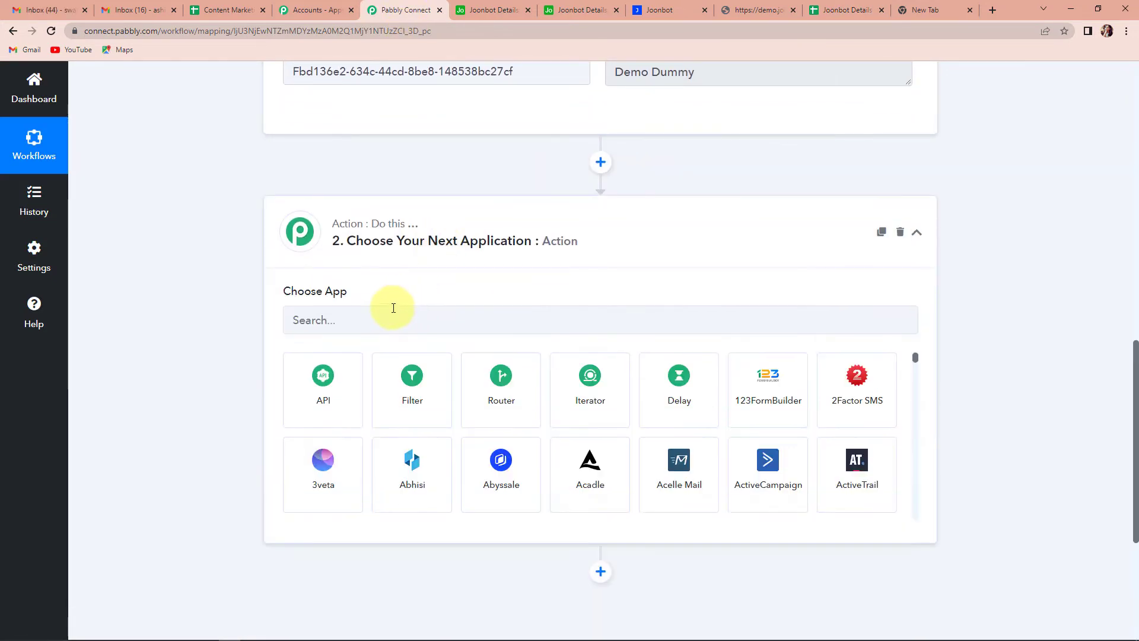
Step: Set the action to Google Sheets with the Add New Row event and start connecting an account
left_click(379, 326)
type("googl")
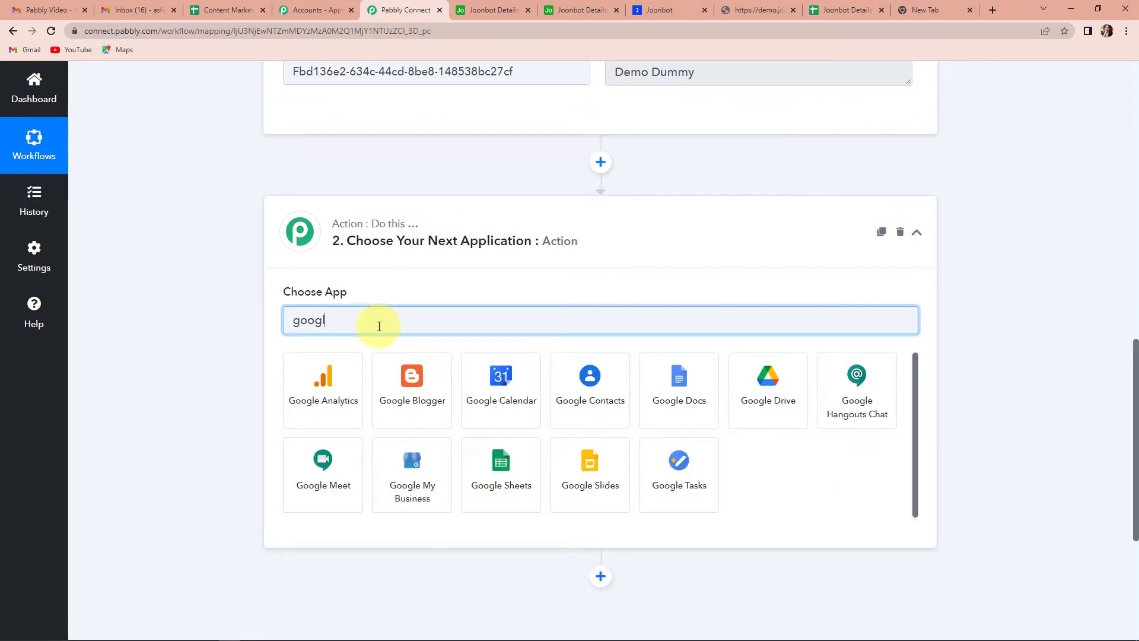
type("e")
key("BackSpace")
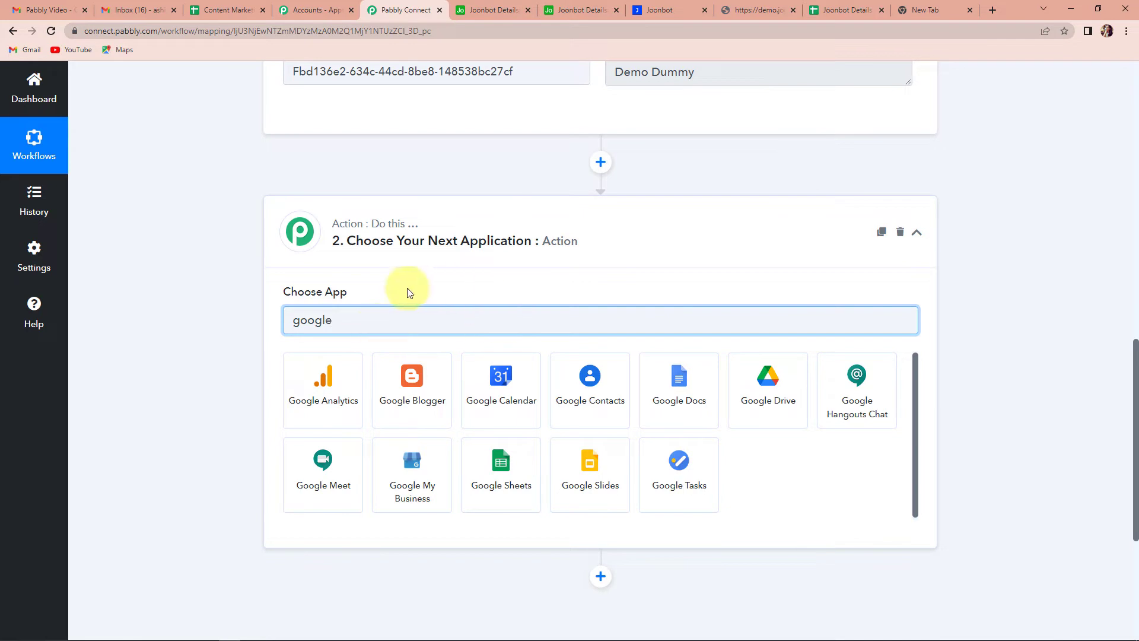
left_click(513, 484)
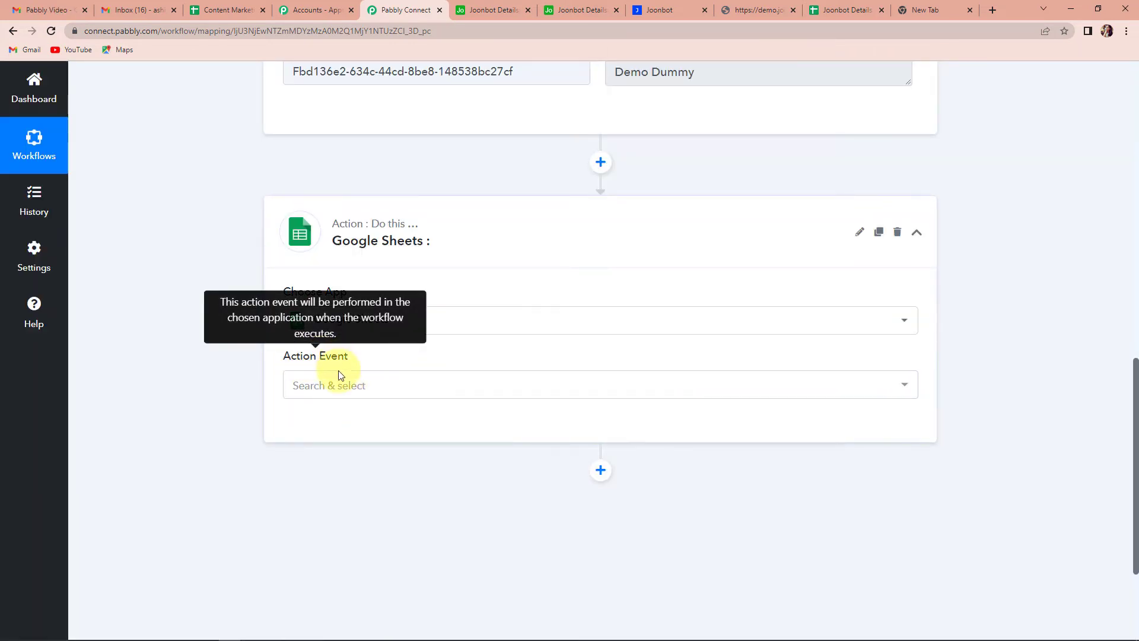
left_click(339, 386)
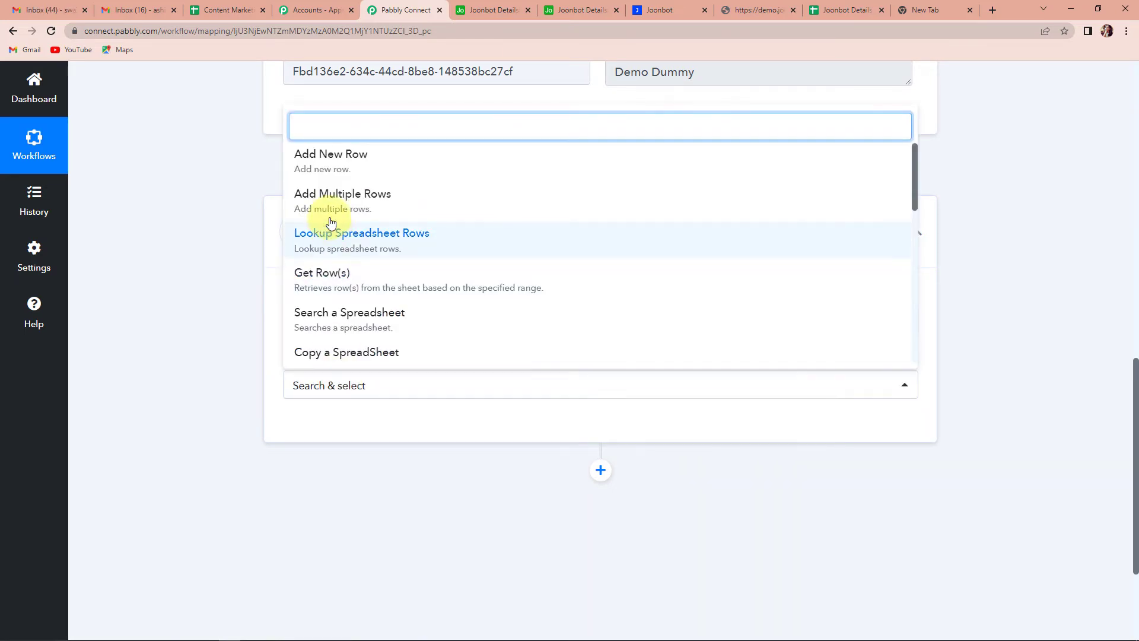
left_click(343, 169)
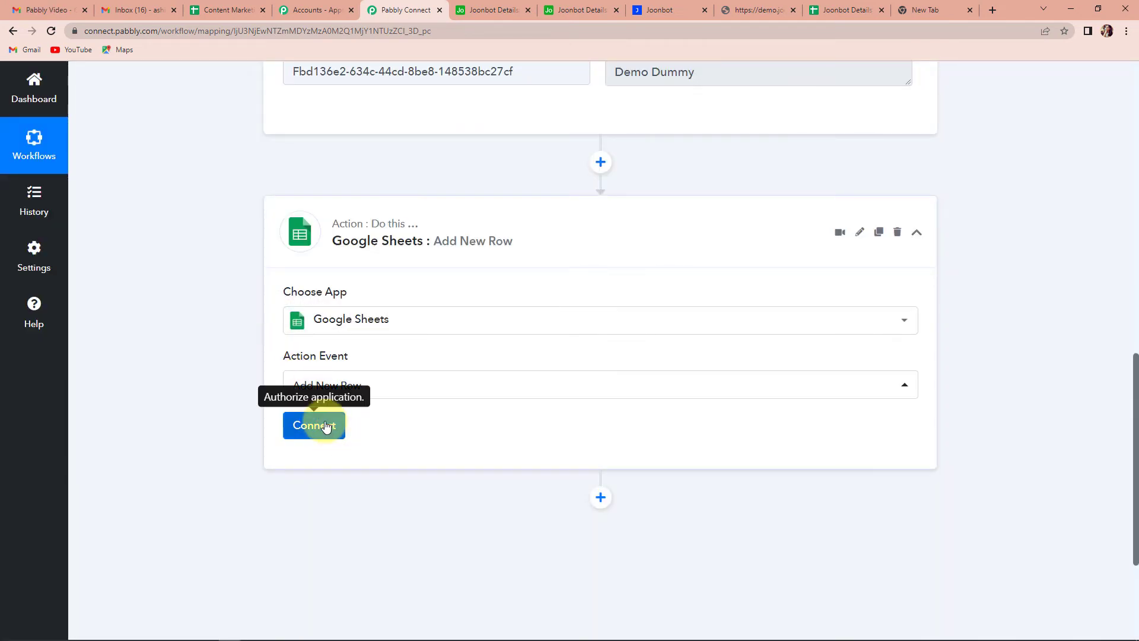
left_click(326, 426)
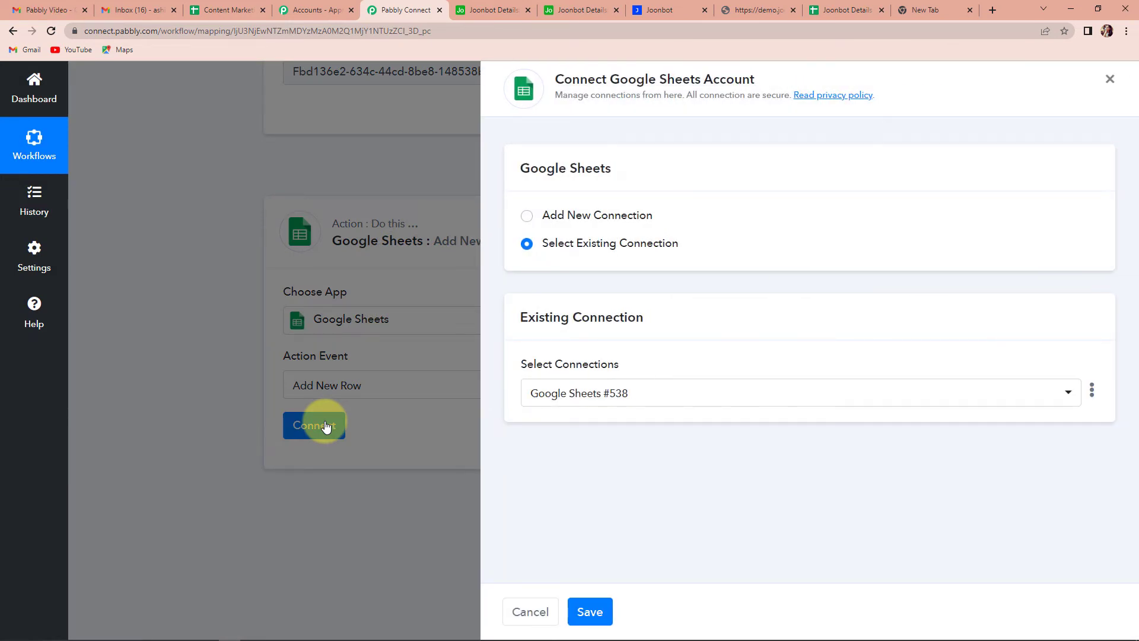
Step: Add a new Google Sheets connection and approve access in the Google consent popup
left_click(527, 215)
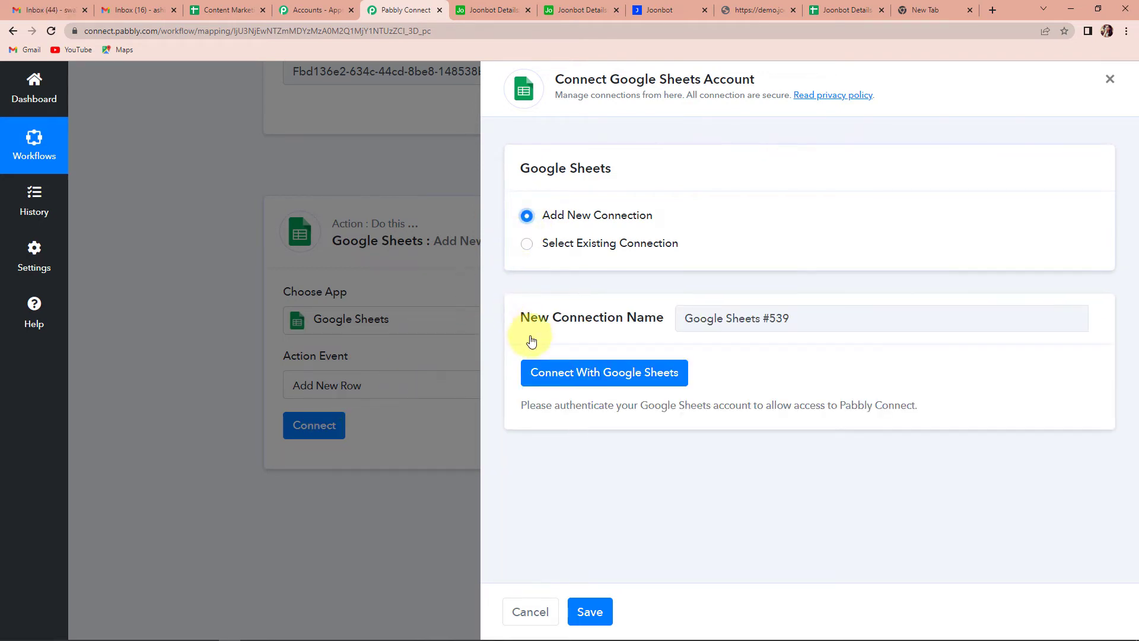
left_click(568, 383)
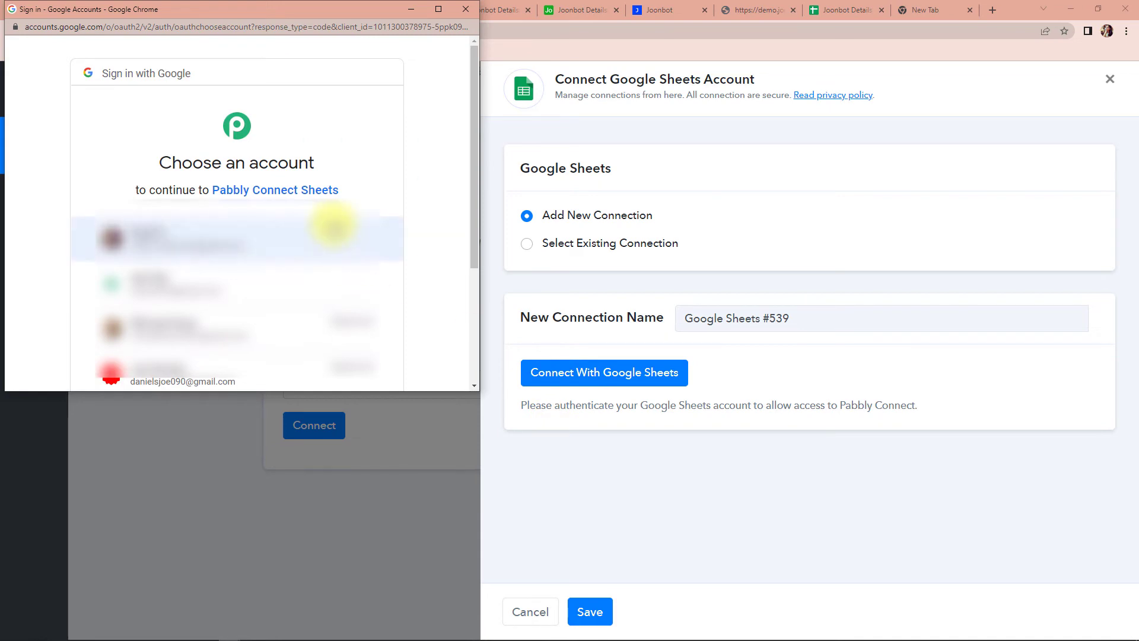
scroll(333, 225, "down", 2)
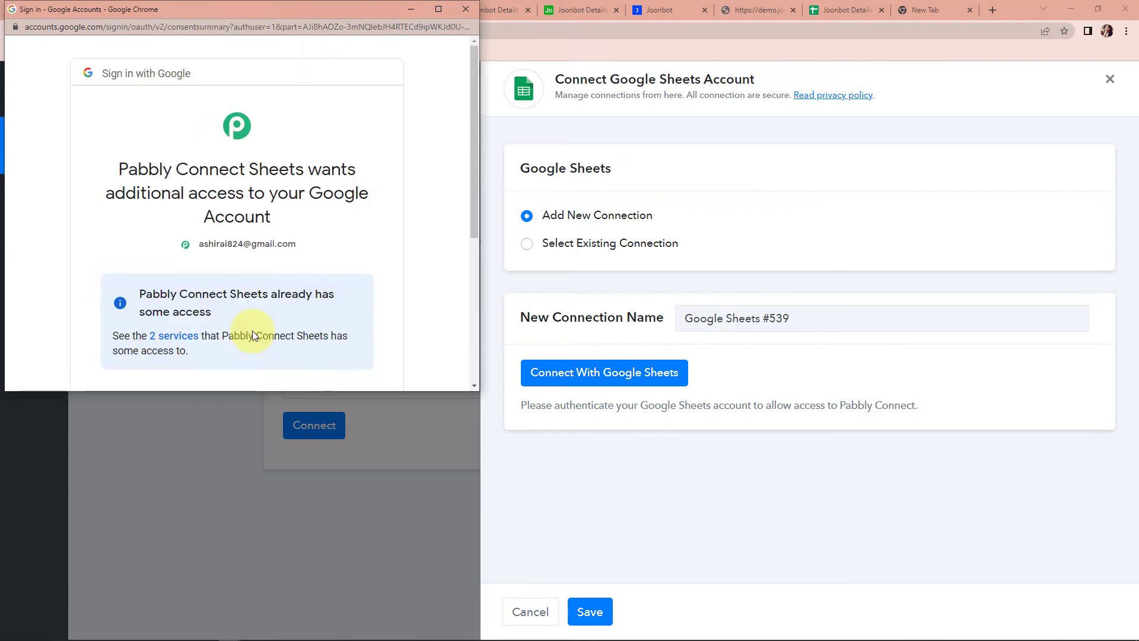
scroll(289, 298, "down", 4)
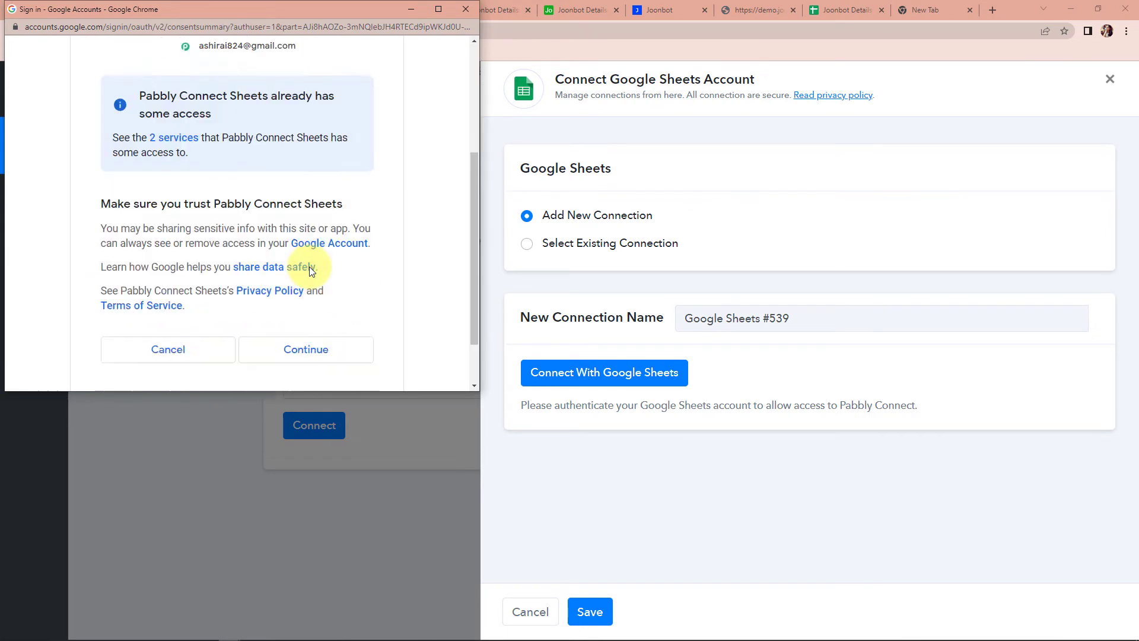
left_click(319, 287)
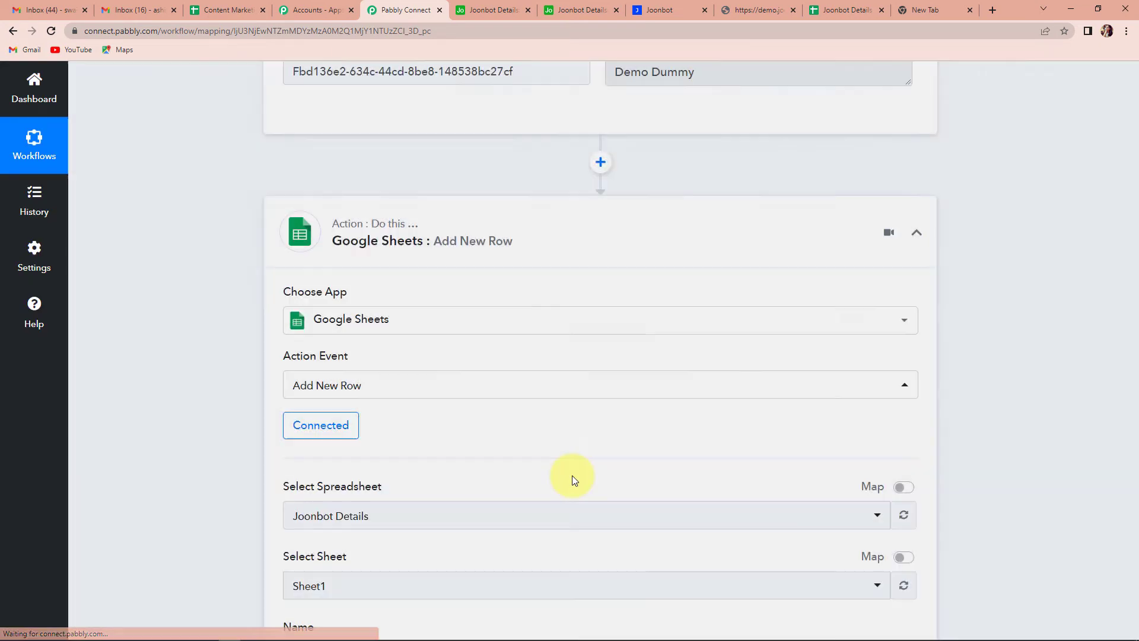
Step: Select the Joonbot Details spreadsheet for the Google Sheets action
scroll(524, 436, "down", 4)
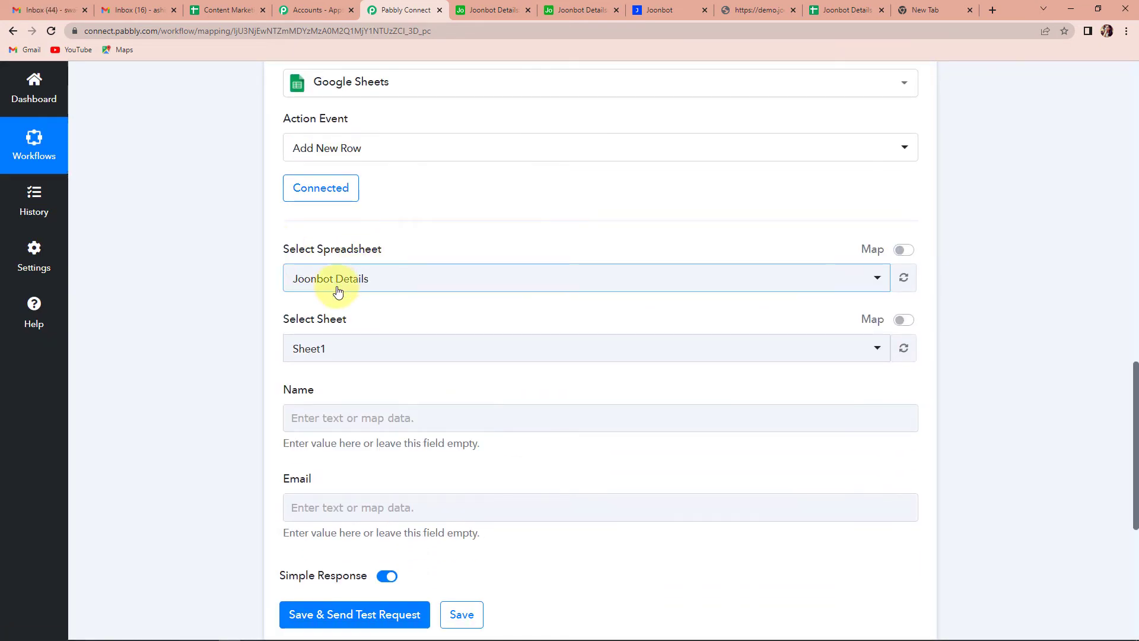
left_click(381, 283)
left_click(331, 353)
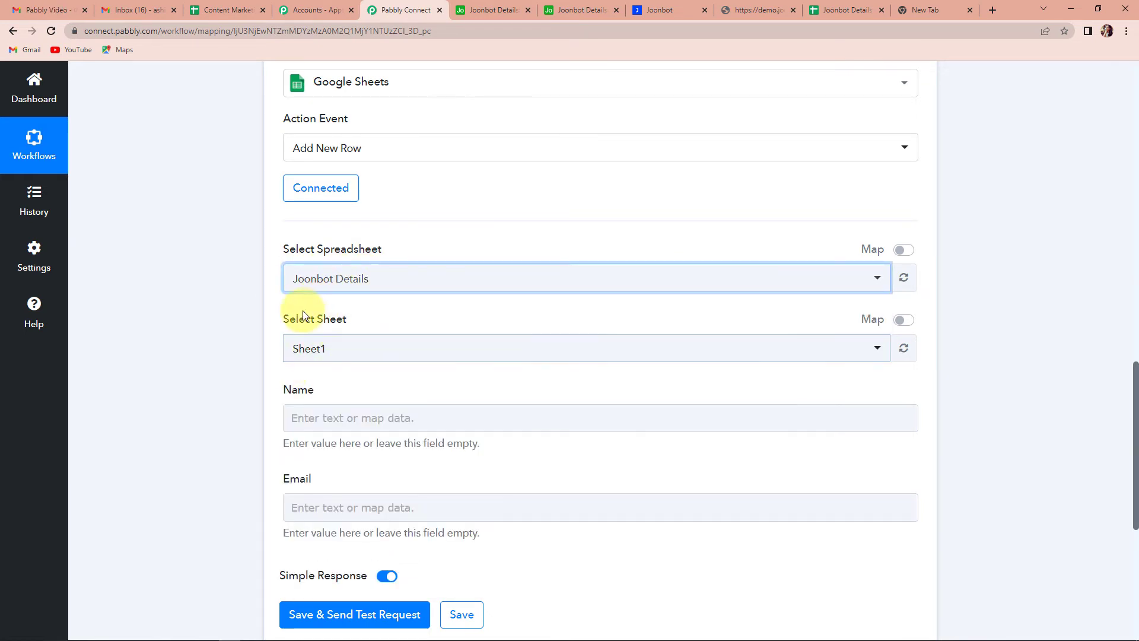
Step: Map the Joonbot webhook's name answer to Name and its email answer to Email
scroll(351, 351, "down", 2)
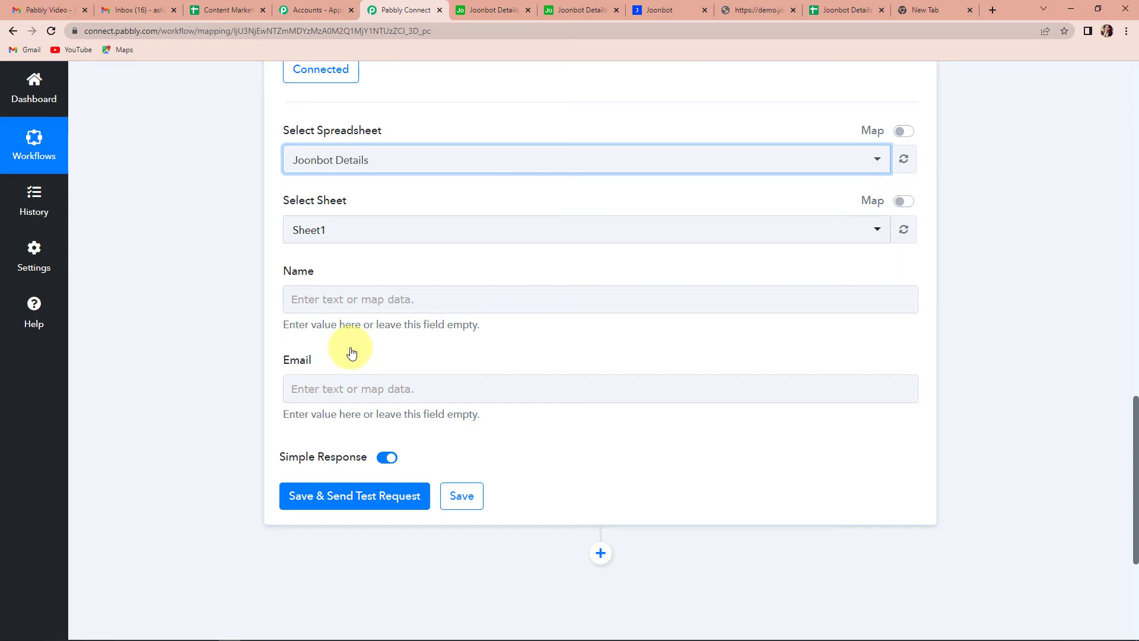
left_click(309, 299)
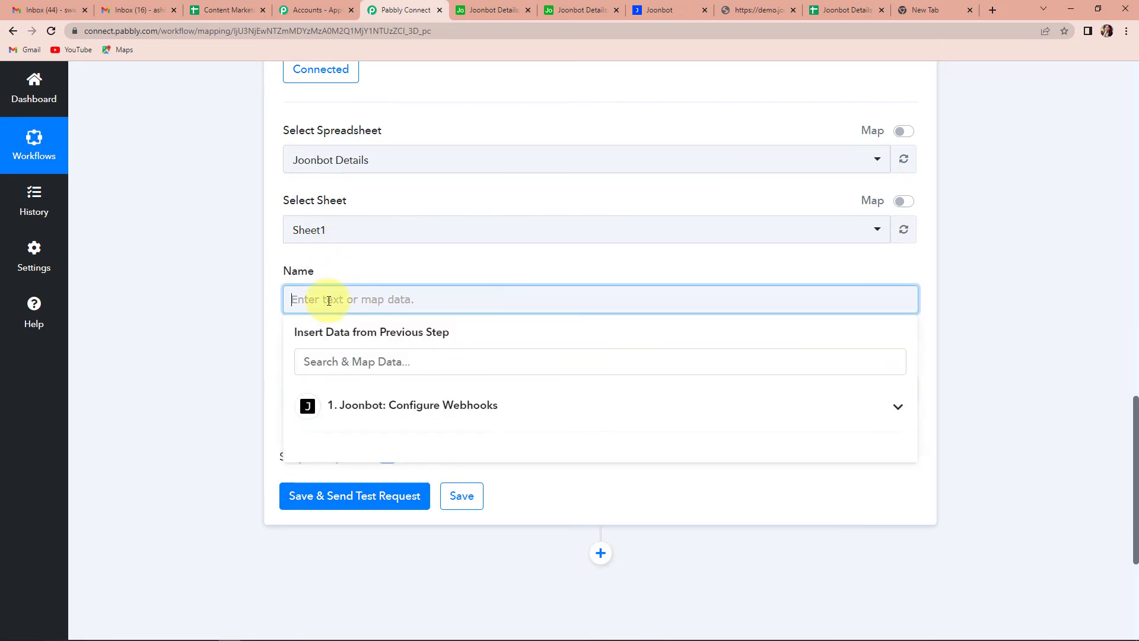
left_click(371, 408)
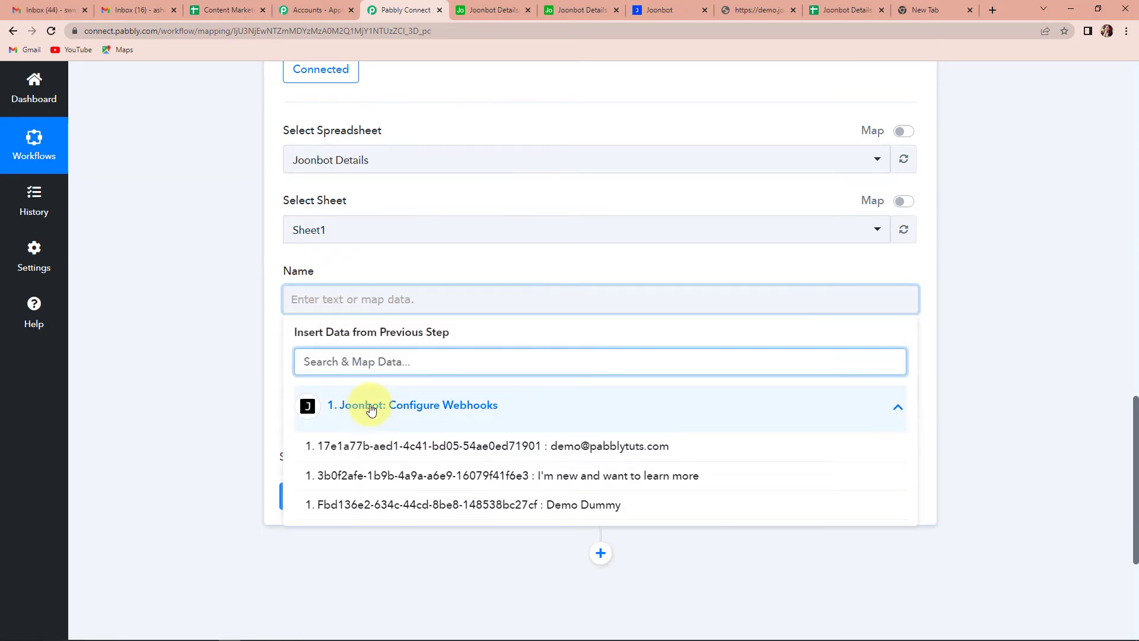
left_click(516, 504)
left_click(183, 372)
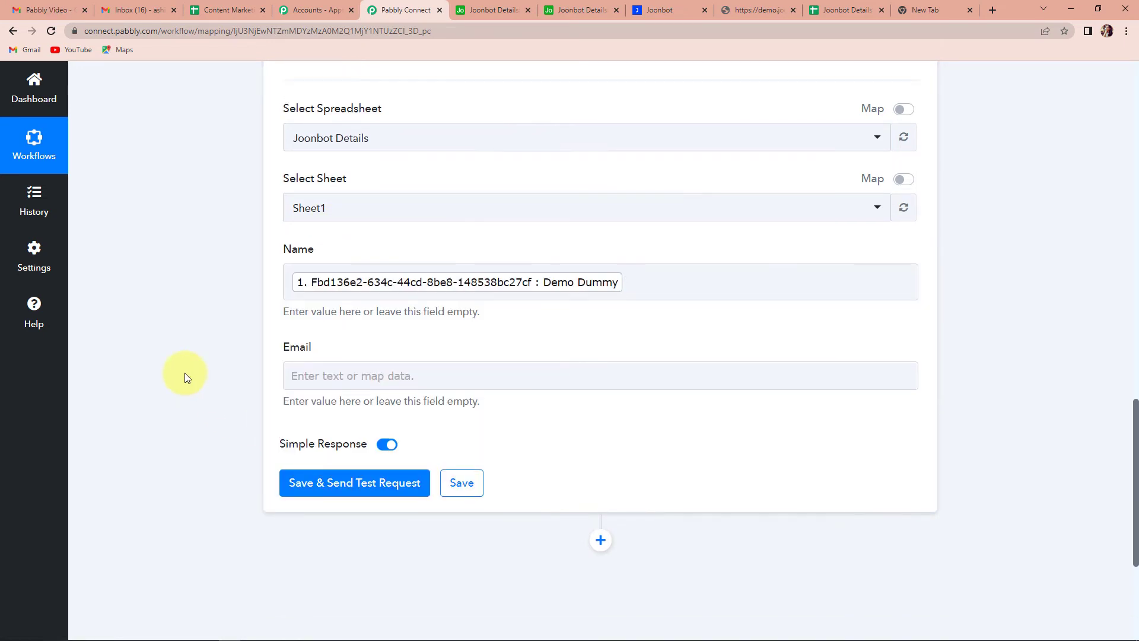
scroll(237, 356, "down", 2)
left_click(292, 280)
left_click(364, 386)
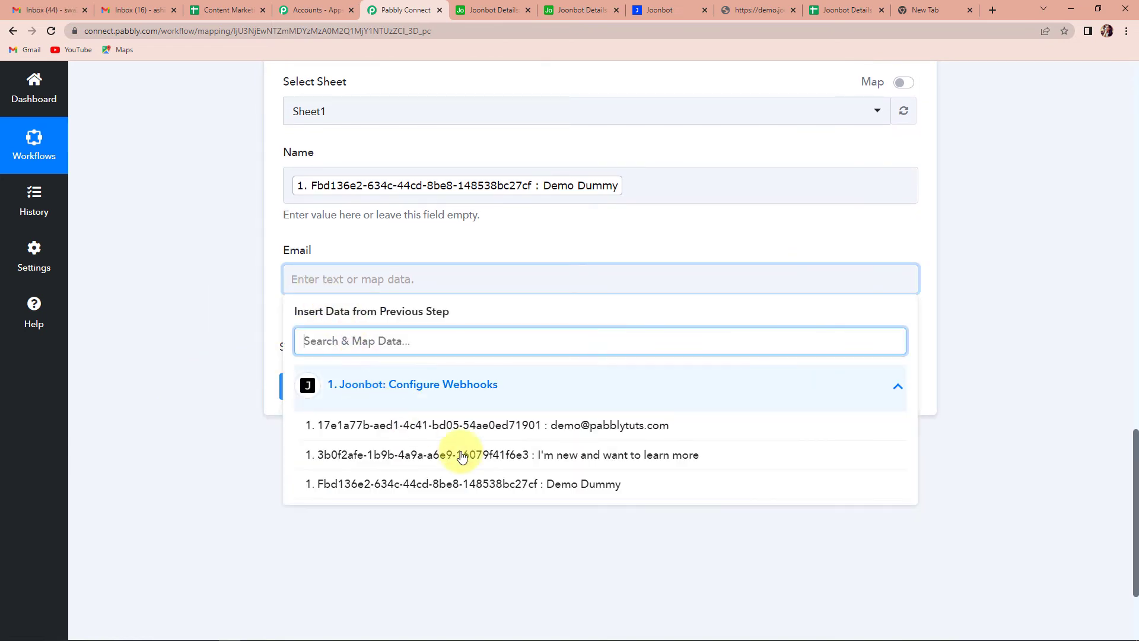
left_click(537, 426)
left_click(169, 391)
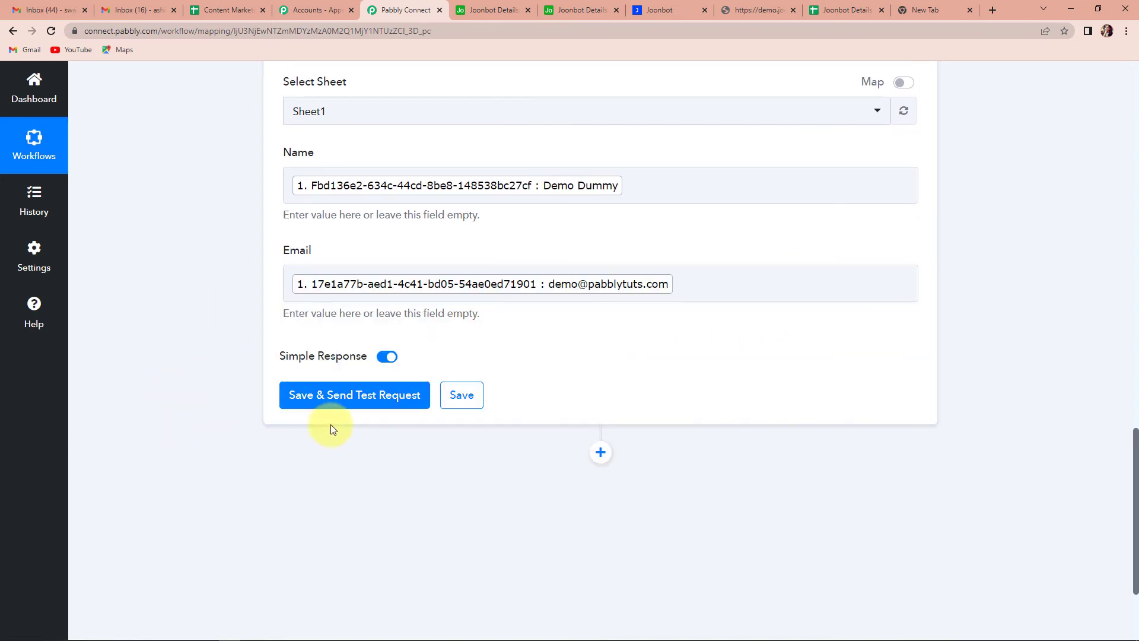
Step: Save the action, send a test row to Sheet1!A2:B2, and view the Joonbot Details sheet
left_click(315, 398)
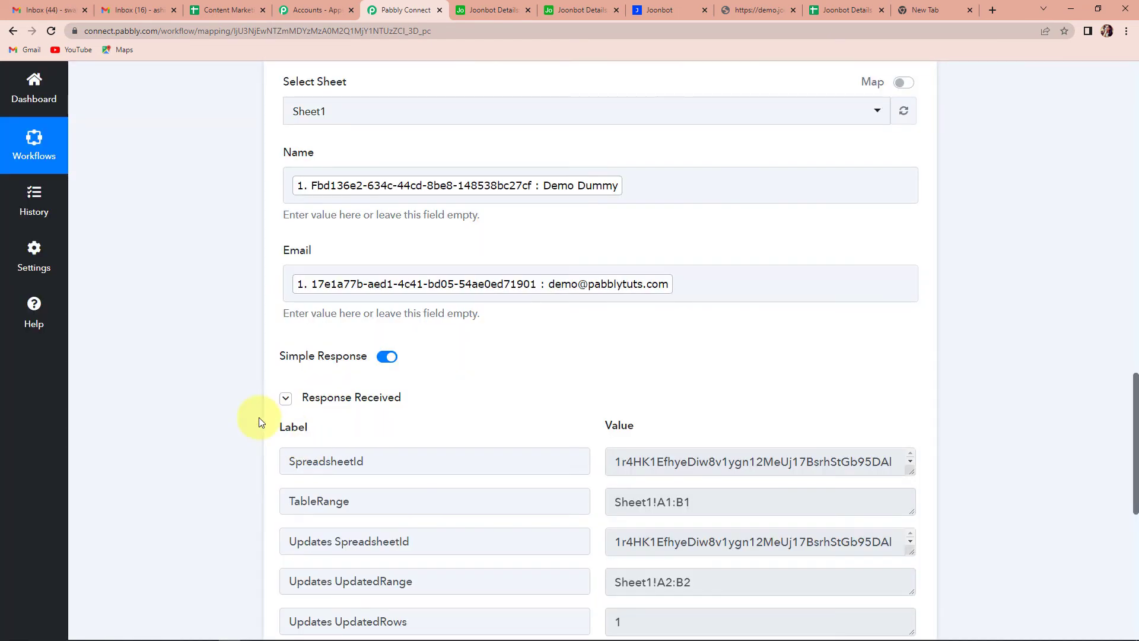
scroll(259, 418, "down", 4)
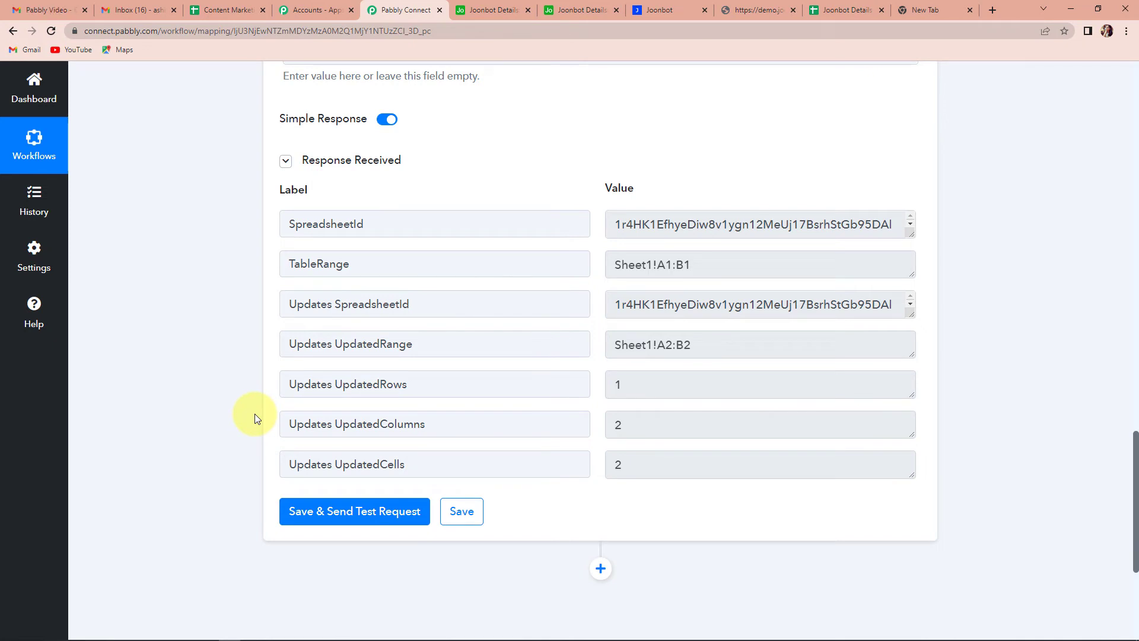
left_click(841, 10)
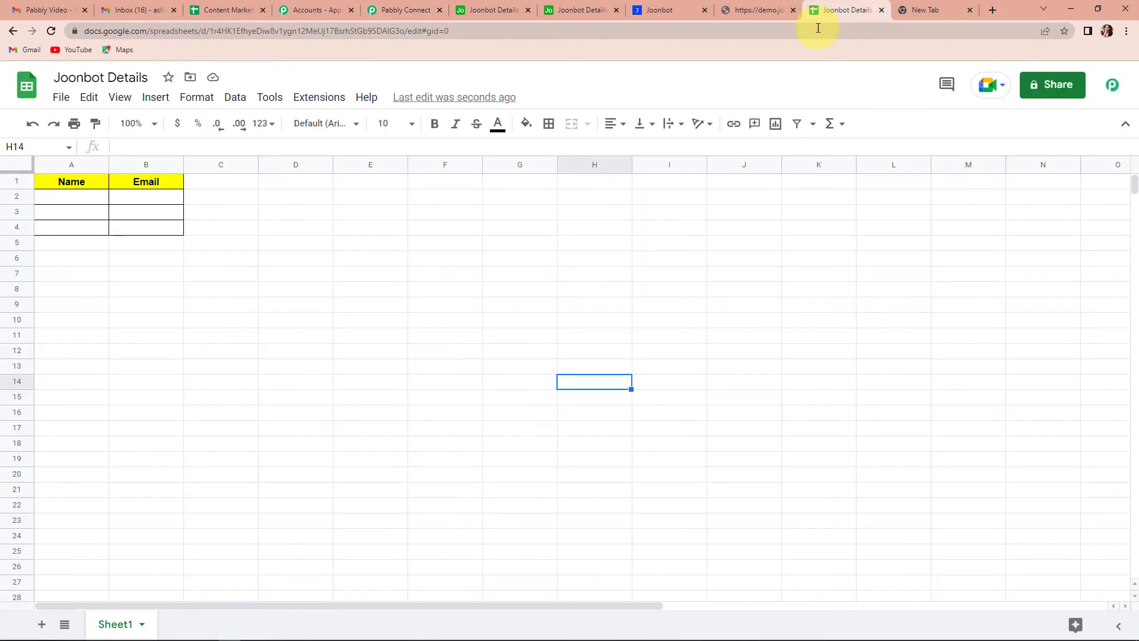
Step: Auto-fit column B to show the test row's full email, then return to the Joonbot builder
double_click(184, 160)
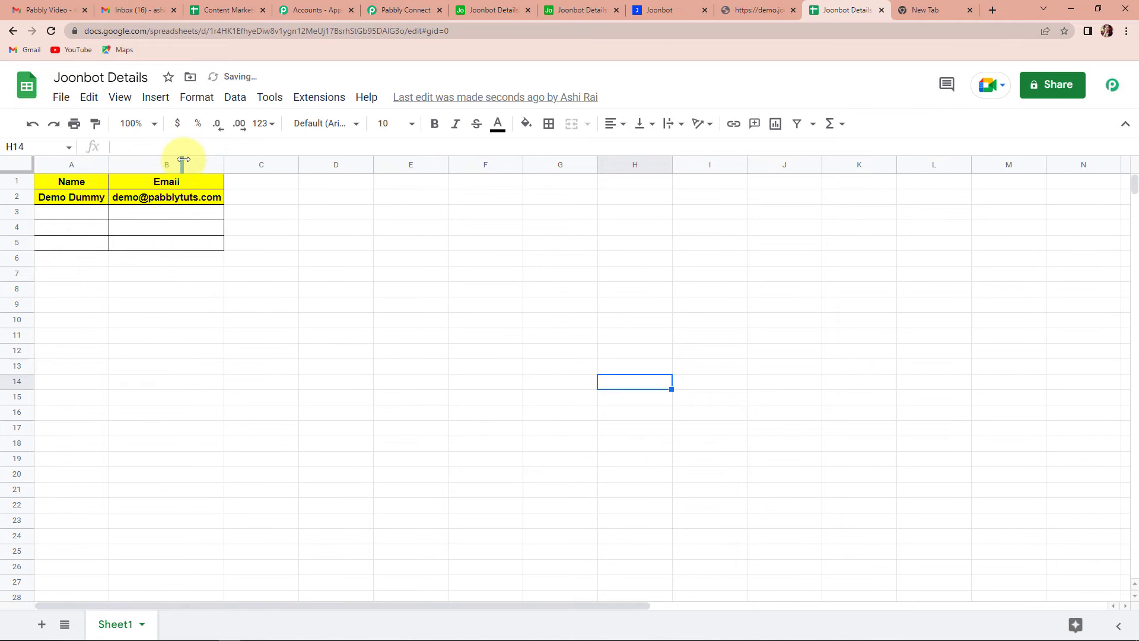
left_click(241, 246)
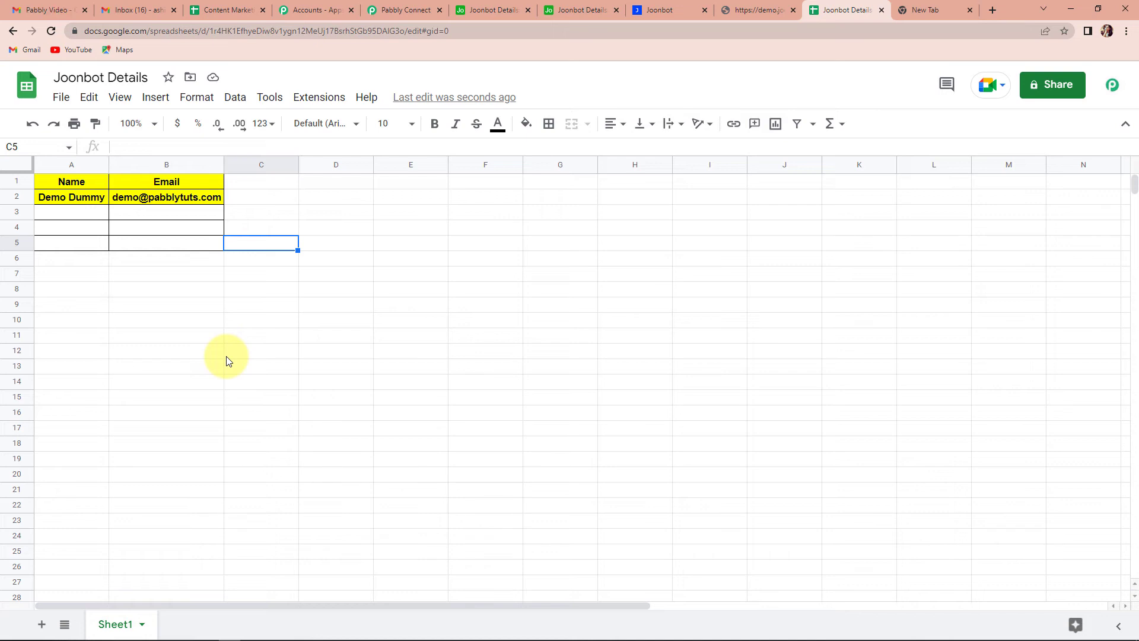
left_click(664, 11)
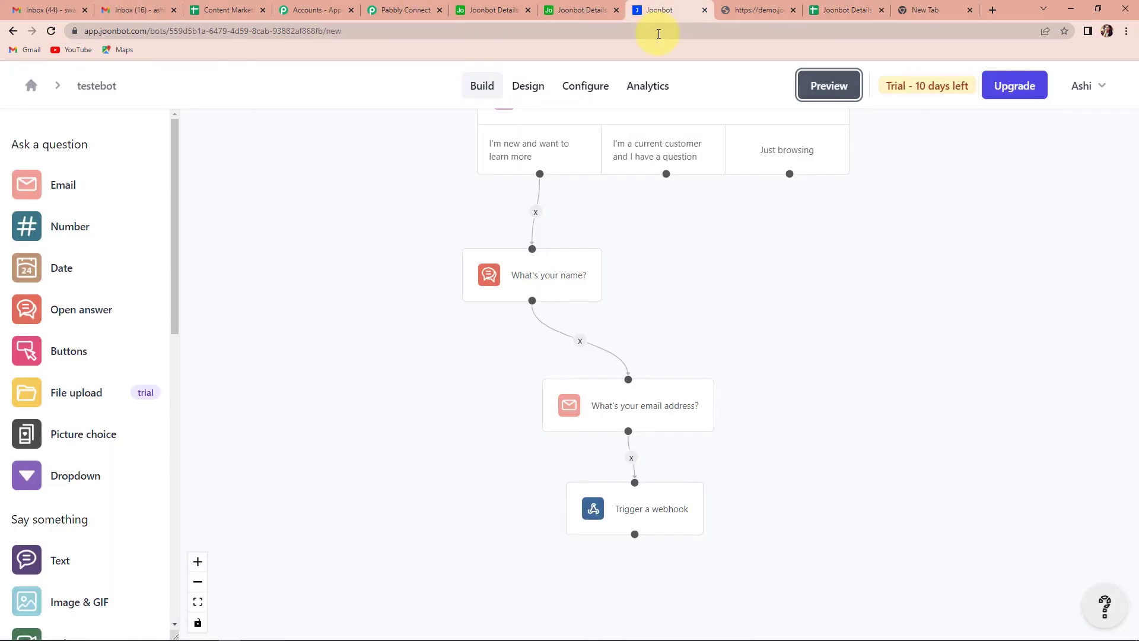
Step: Preview the bot as a new visitor, answer with name TestUser1 and a test email, then check the sheet
left_click(822, 93)
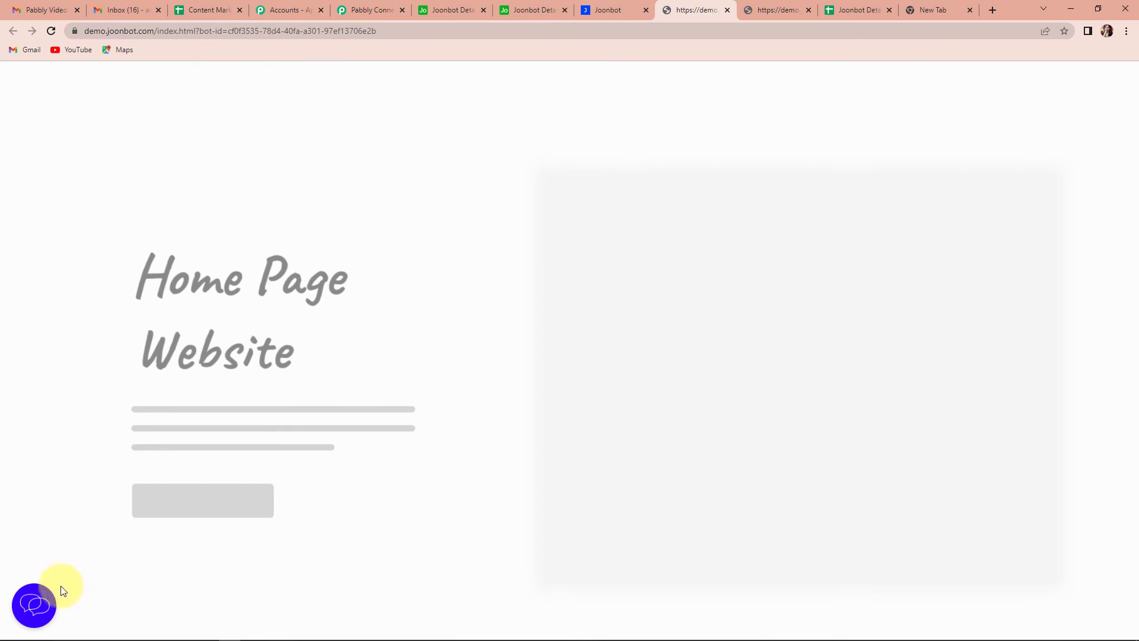
left_click(45, 608)
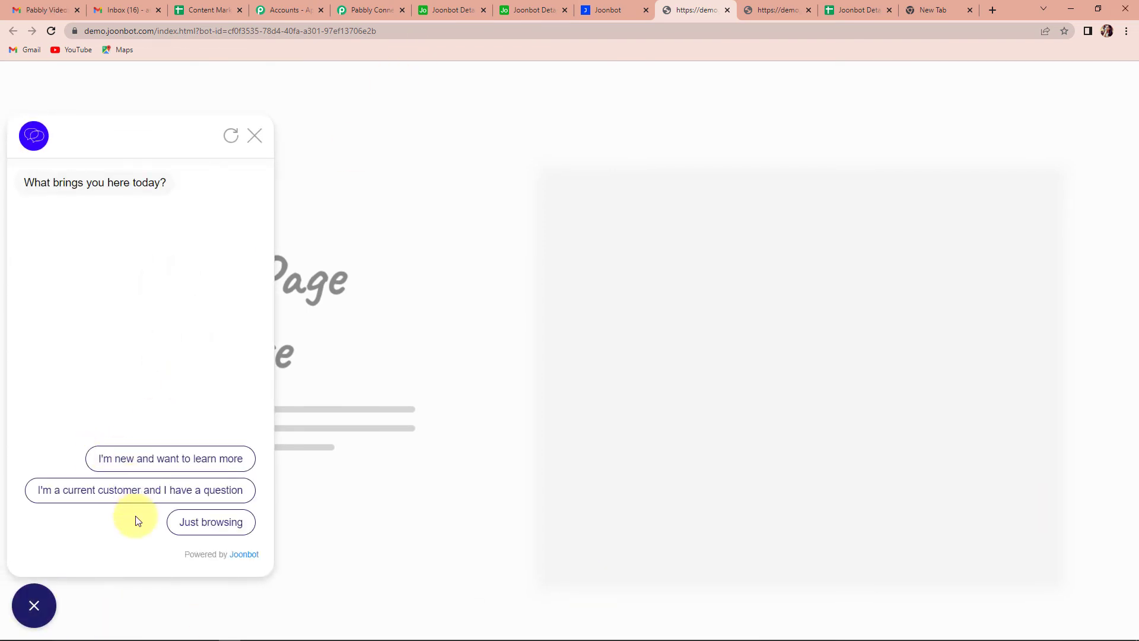
left_click(158, 469)
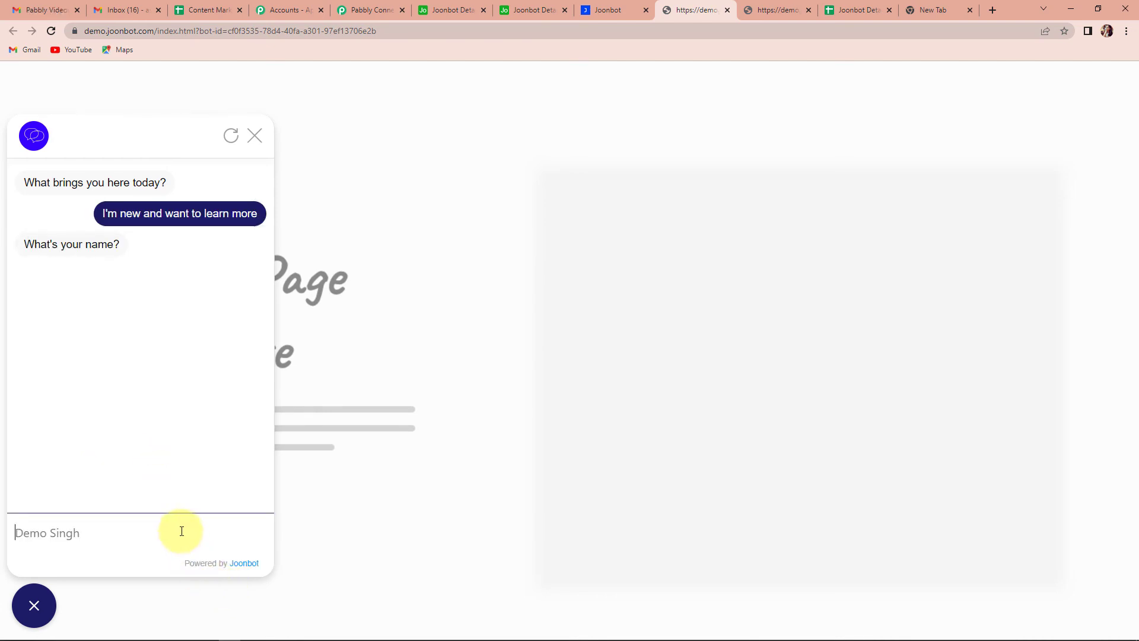
type("TestUser")
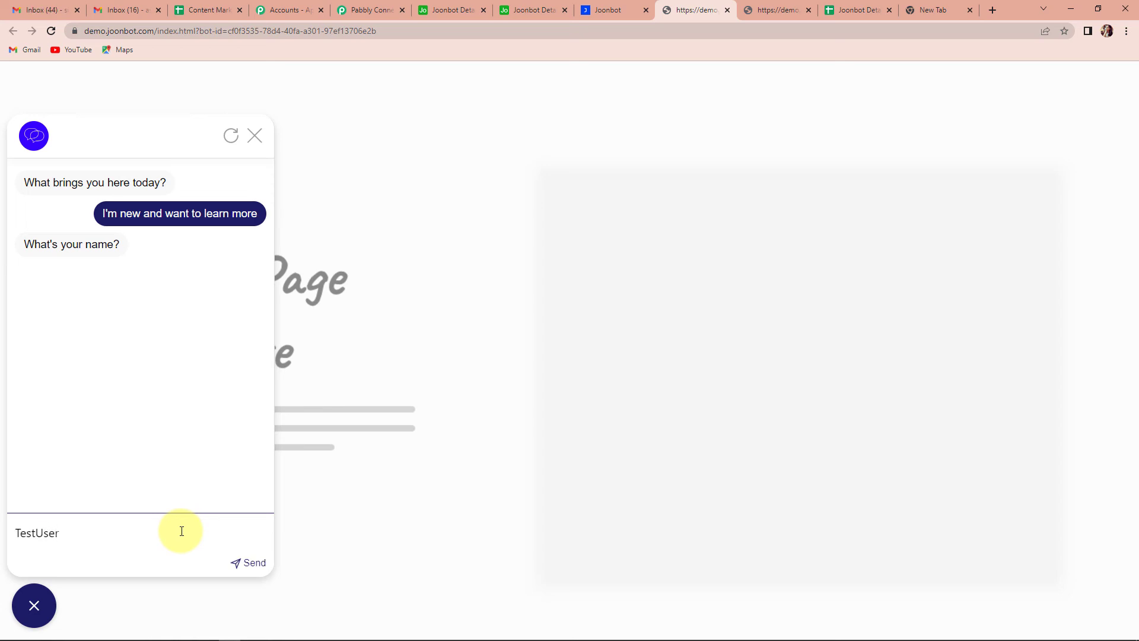
type("1")
key("Return")
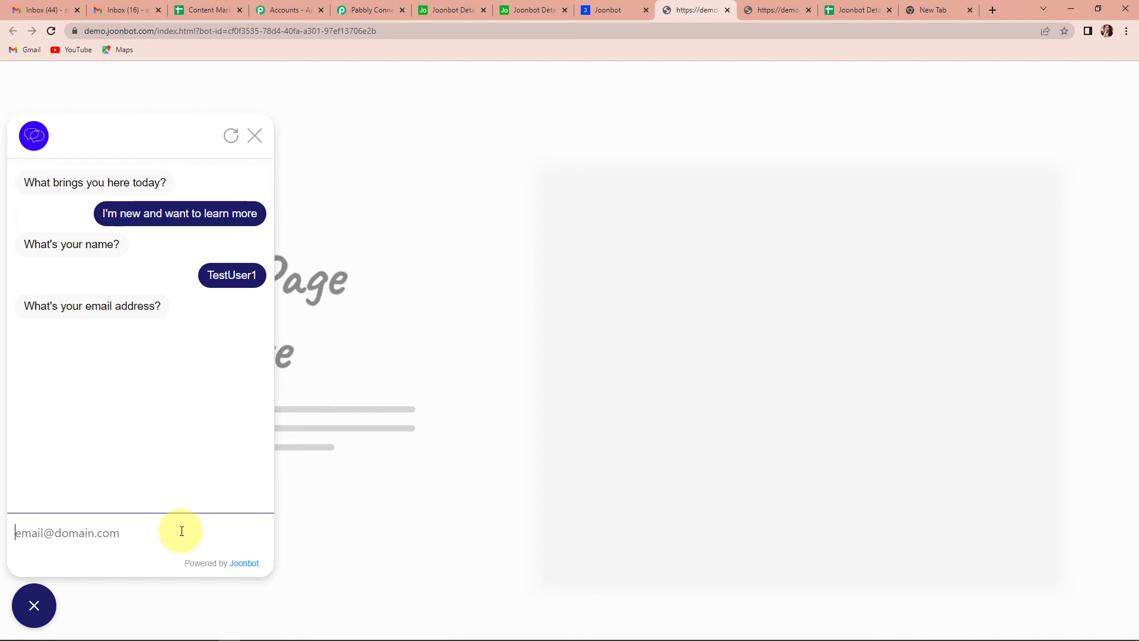
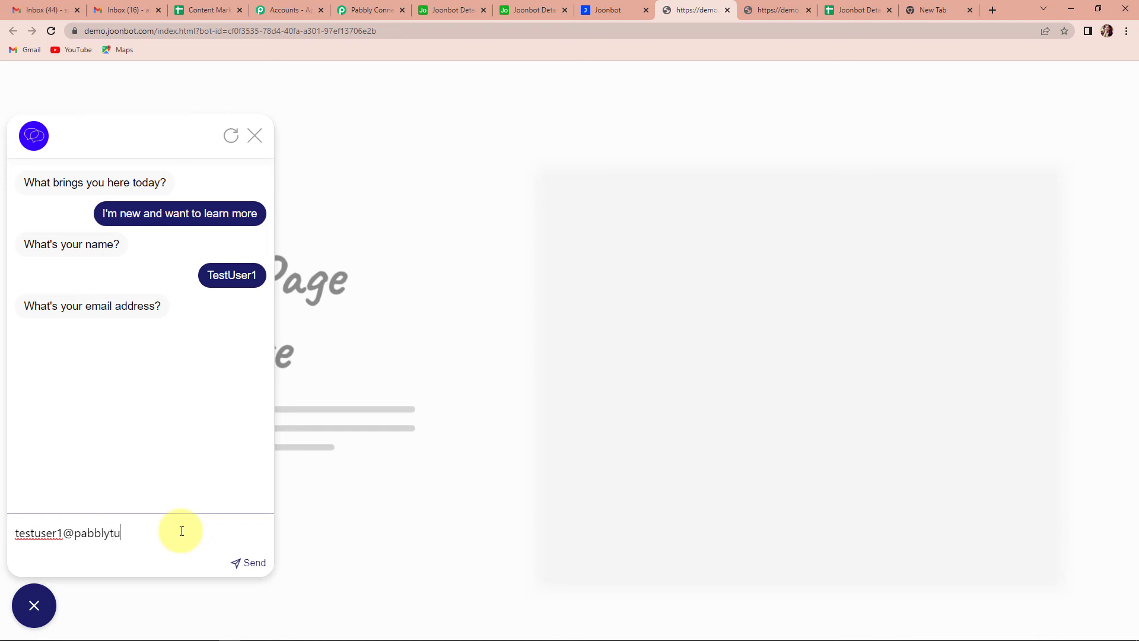
key("Return")
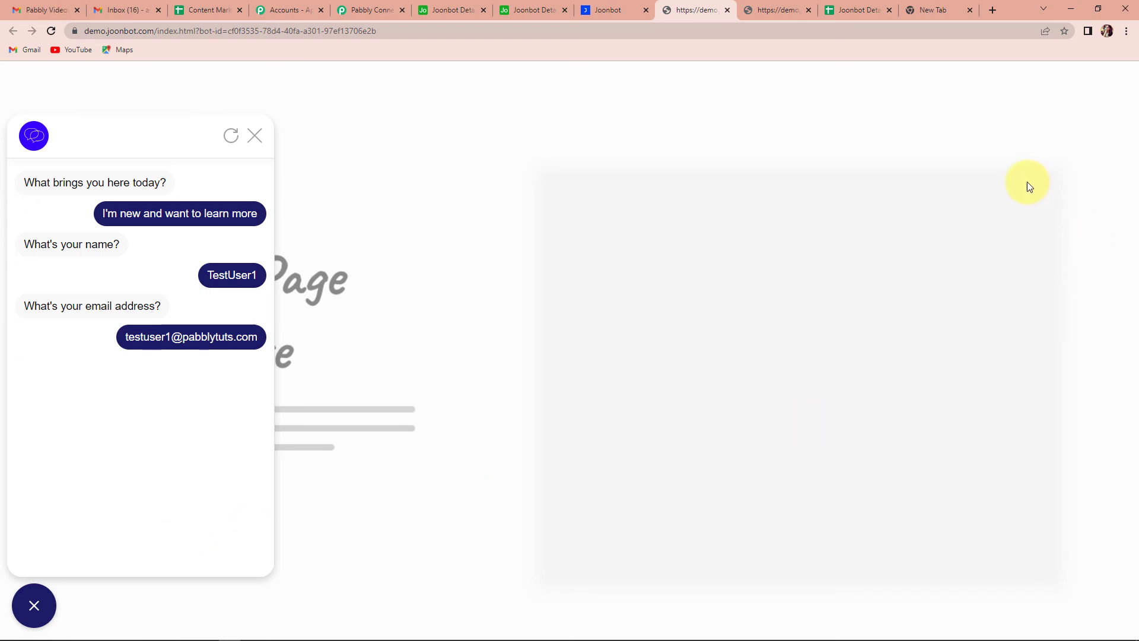
left_click(863, 11)
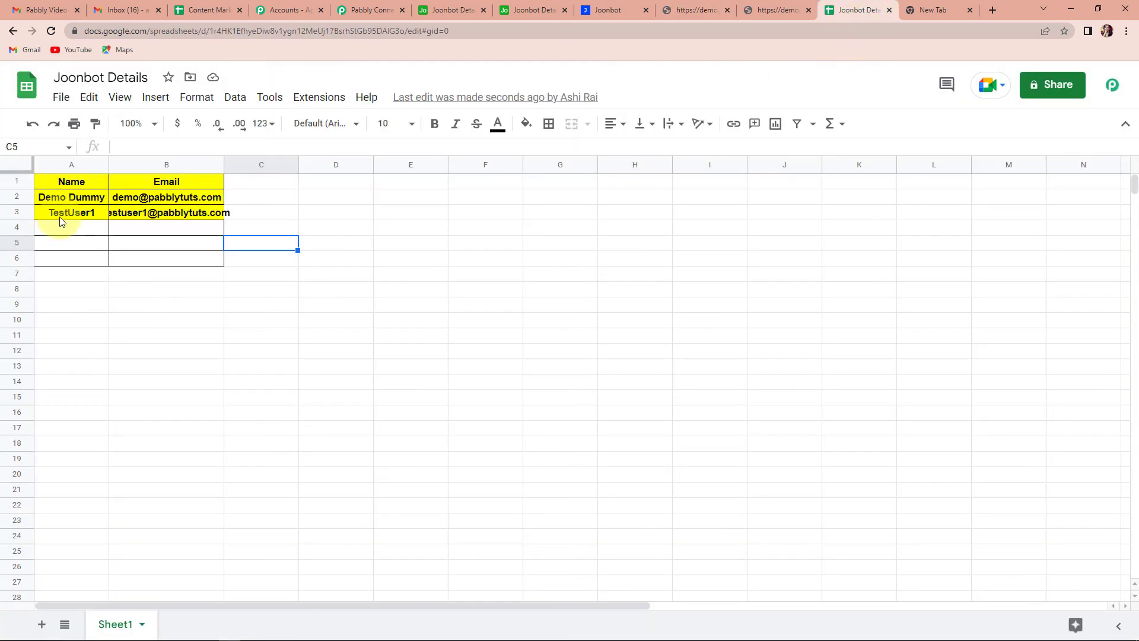
Step: Auto-fit column B for the longer email, then collapse the Joonbot trigger step in Pabbly Connect
double_click(223, 160)
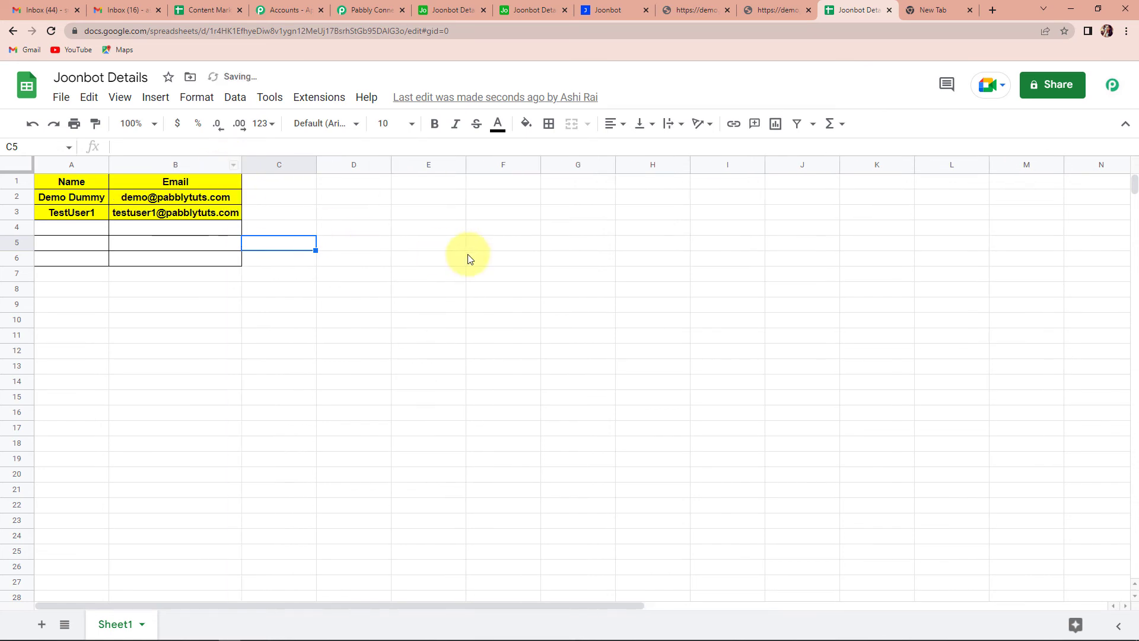
left_click(469, 258)
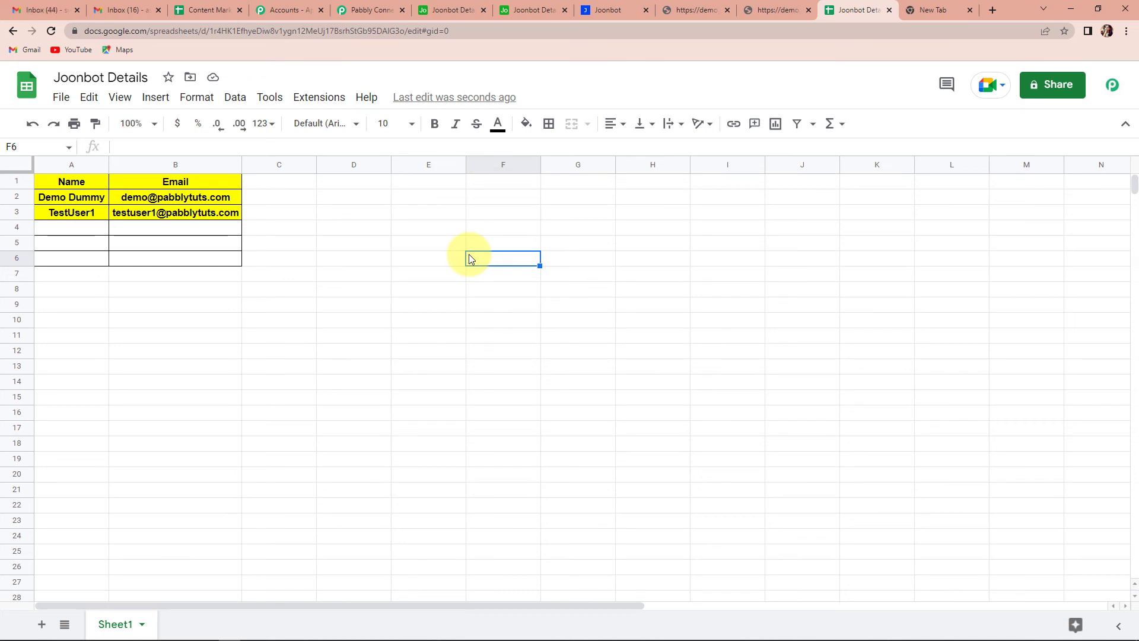
left_click(360, 13)
scroll(809, 377, "up", 15)
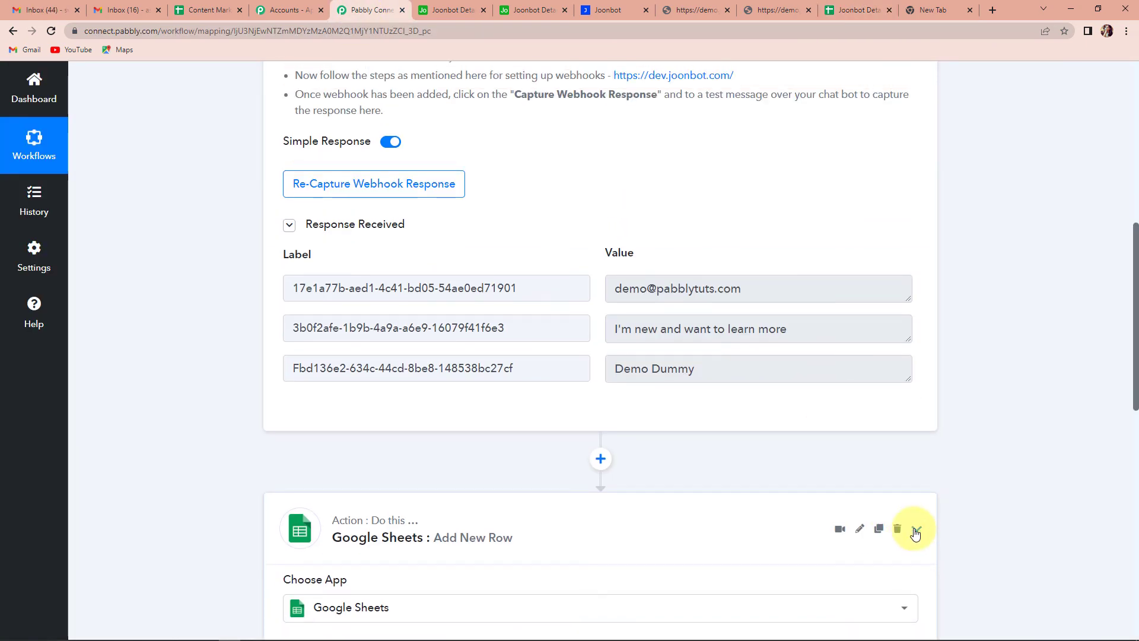
scroll(914, 531, "up", 5)
scroll(913, 532, "up", 3)
left_click(917, 251)
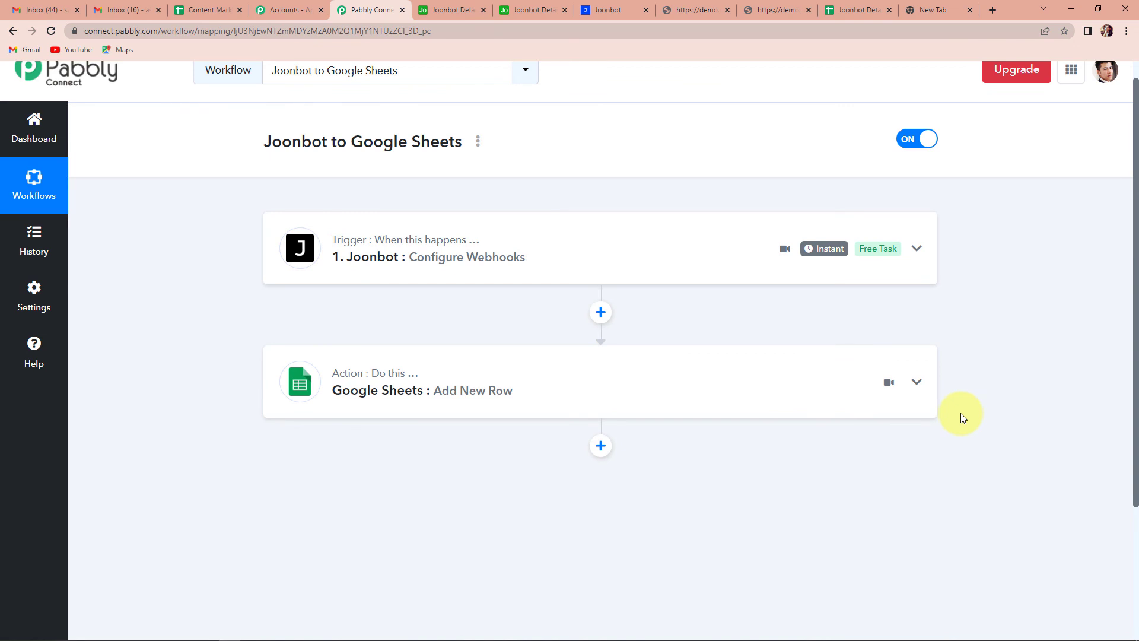